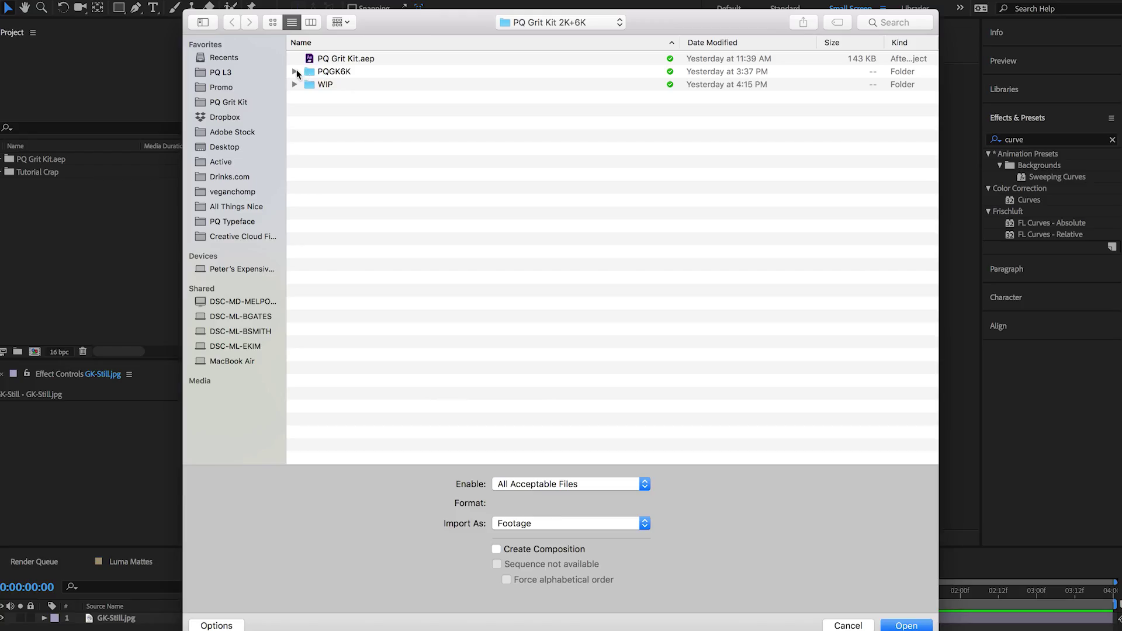
- Import the PQ Grit Kit.aep project file from the PQ Grit Kit 2K+6K folder
left_click(295, 71)
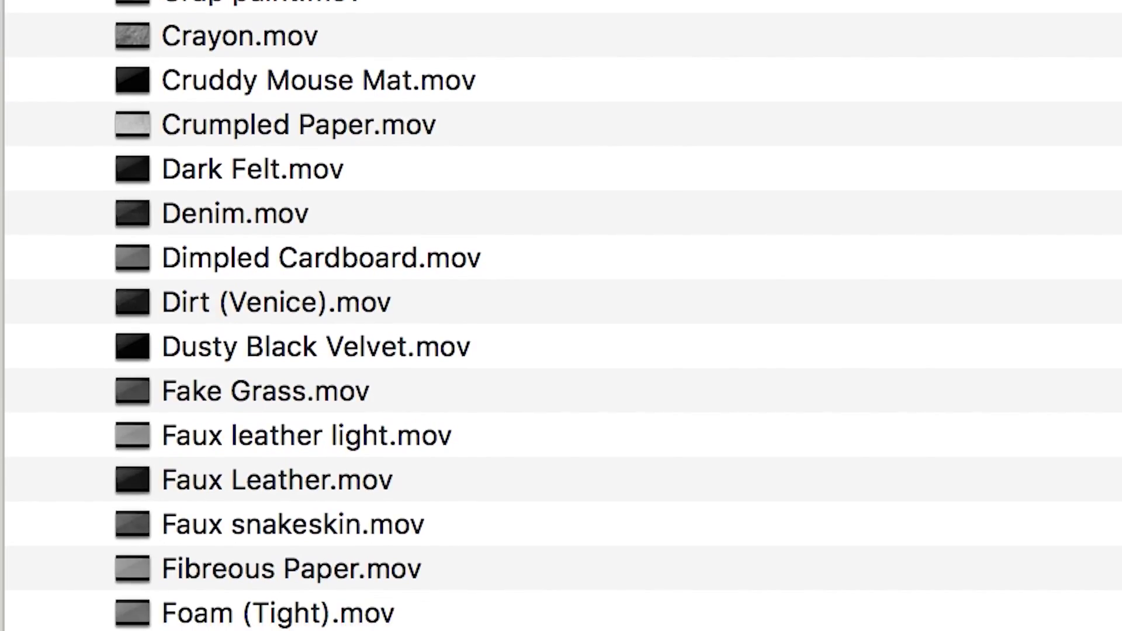
left_click(295, 43)
left_click(357, 31)
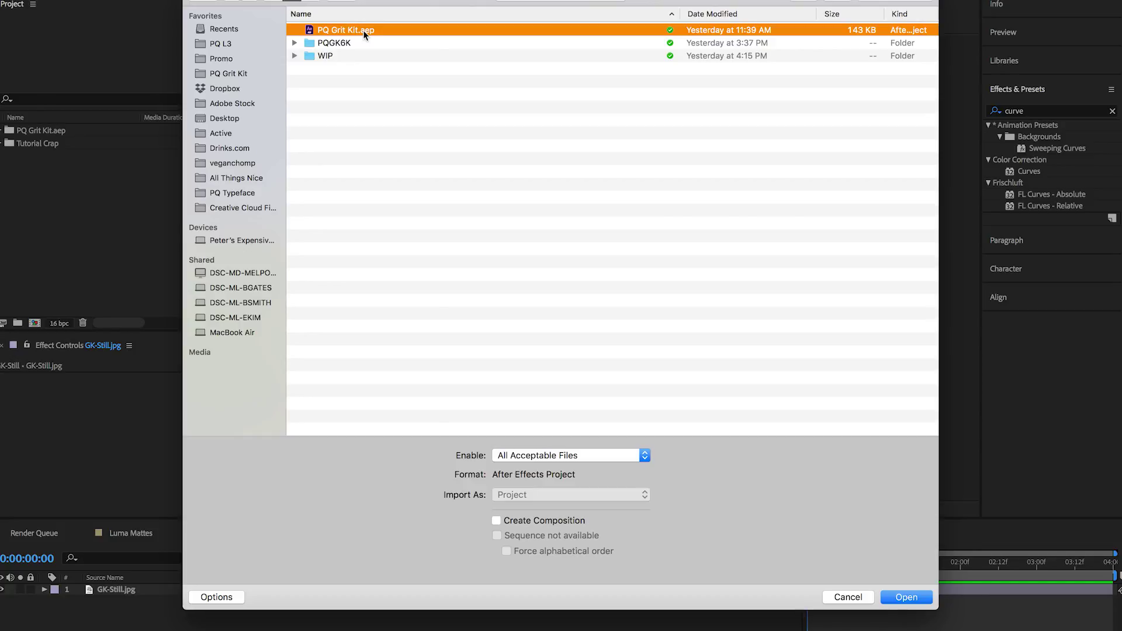
double_click(363, 30)
- Expand PQ Grit Kit.aep's category folders and list the clips inside Arty & Crafty
left_click(3, 131)
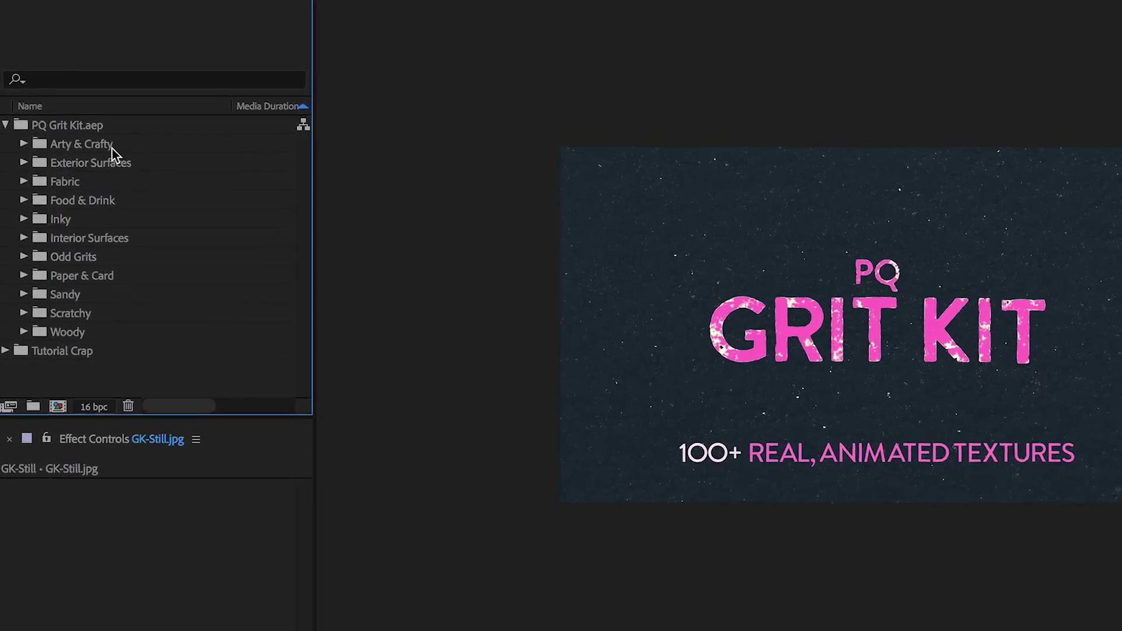
left_click(79, 143)
left_click(65, 310, "shift")
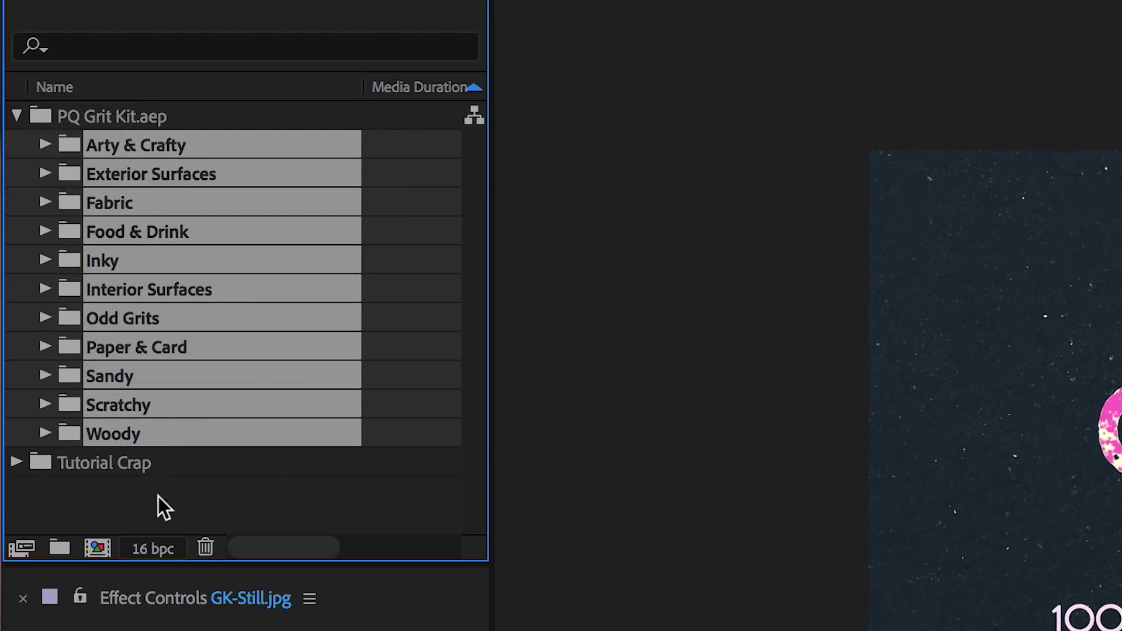
left_click(154, 505)
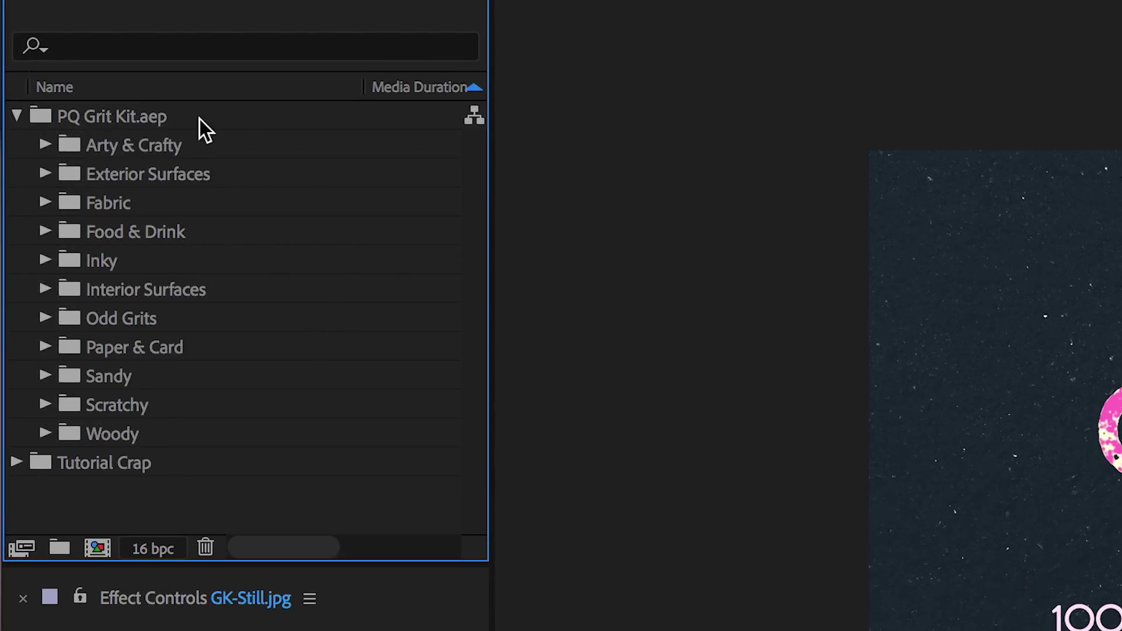
left_click(185, 153)
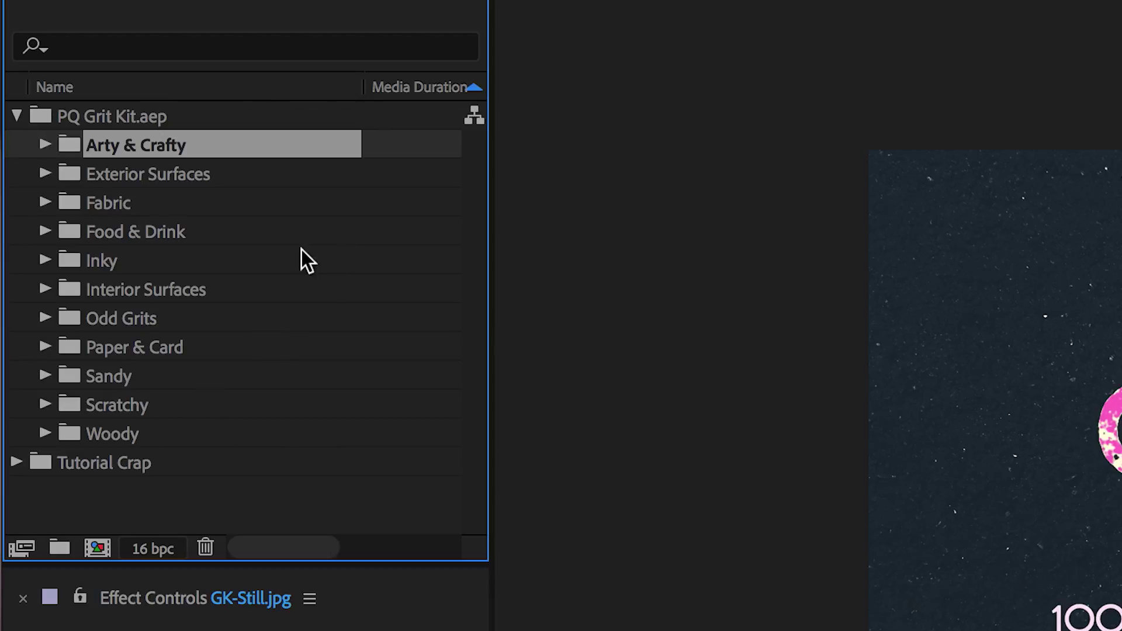
left_click(37, 144)
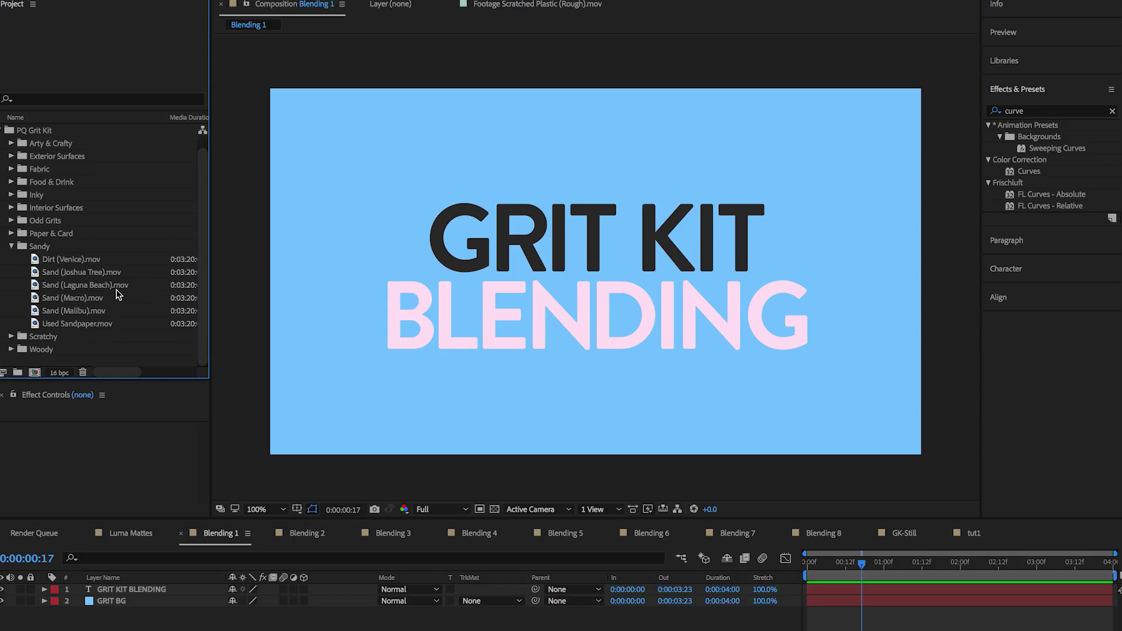
- Add Sand (Laguna Beach).mov to Blending 1 and fit it to the frame, slightly oversized
left_click_drag(112, 292, 192, 583)
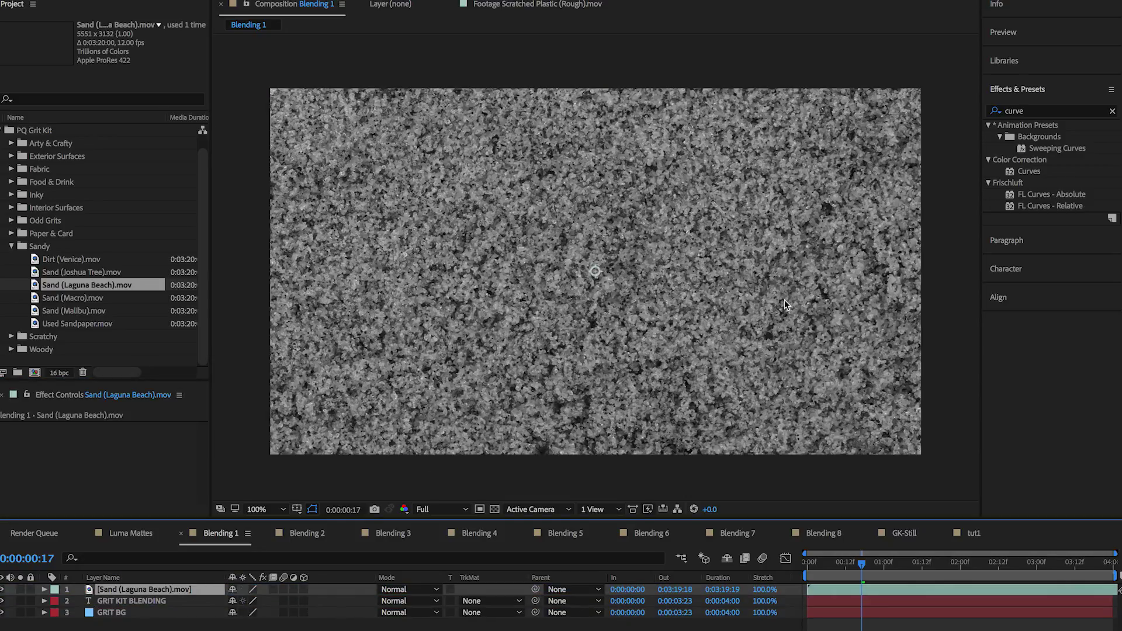
left_click(566, 419)
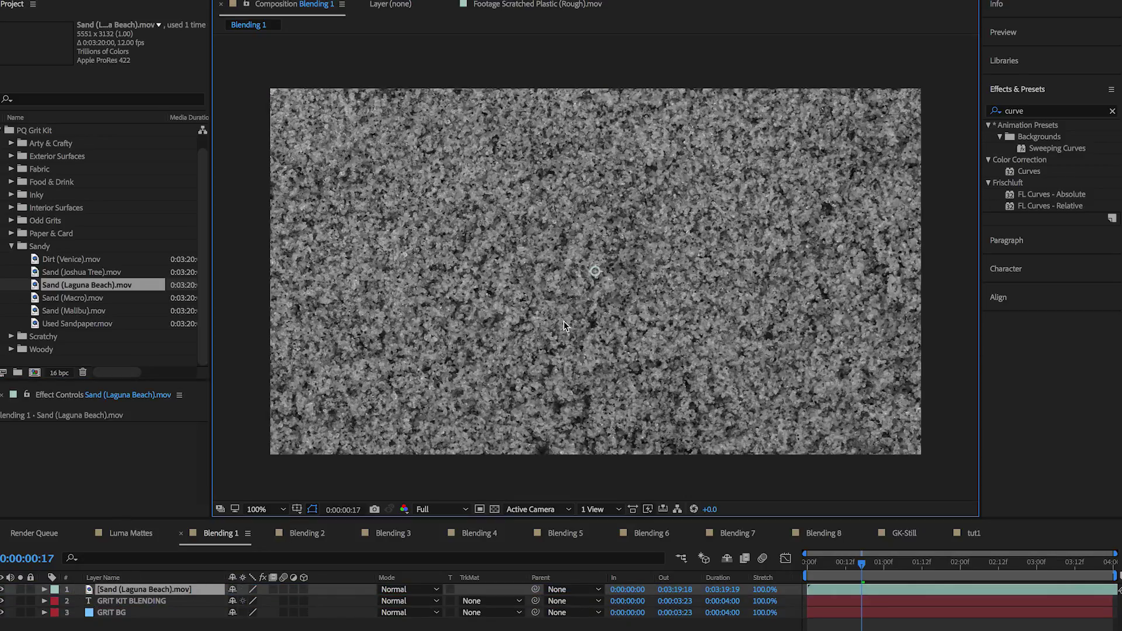
key("comma")
key("comma")
key("comma")
key("comma")
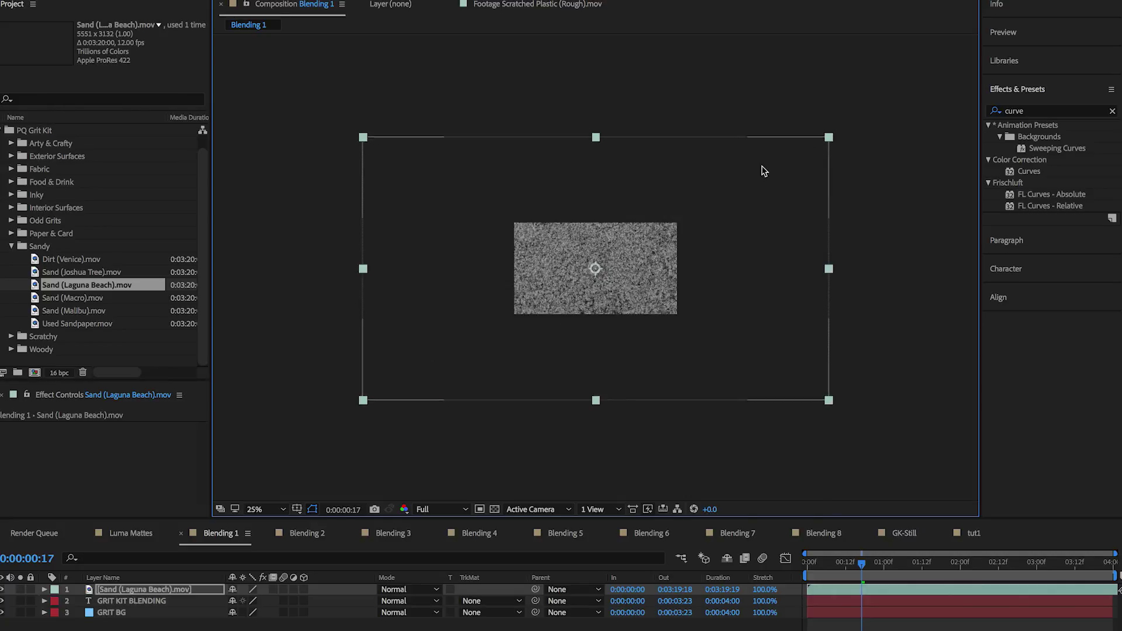
key("ctrl+alt+f")
left_click_drag(677, 223, 697, 193)
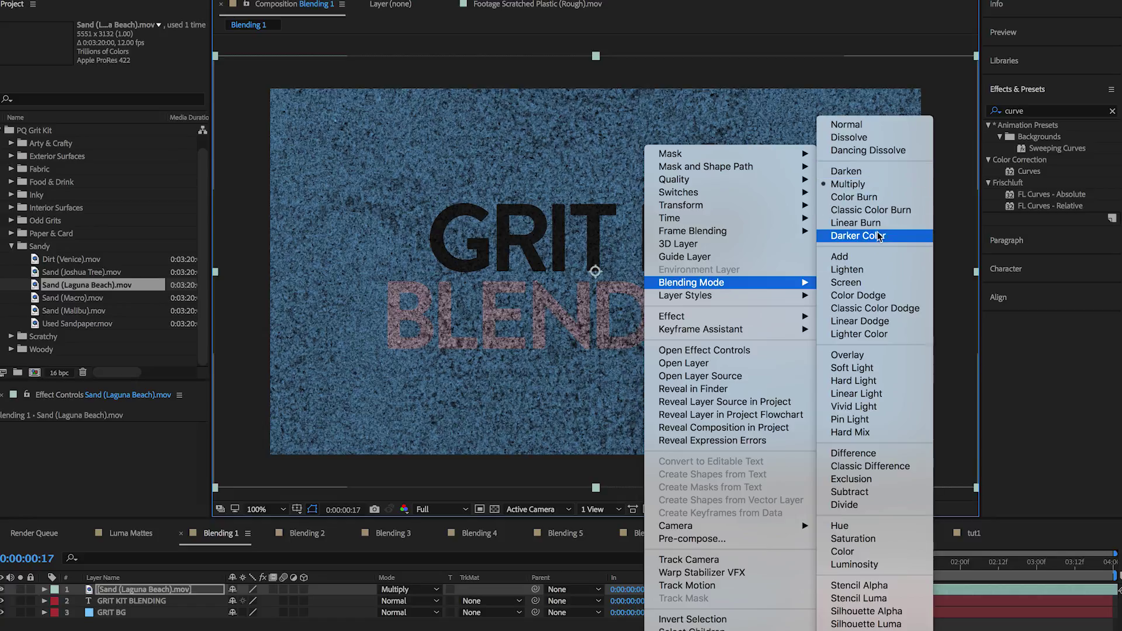
- Try Screen blending on the sand texture, then settle on Overlay
left_click(889, 188)
right_click(648, 282)
mouse_move(746, 284)
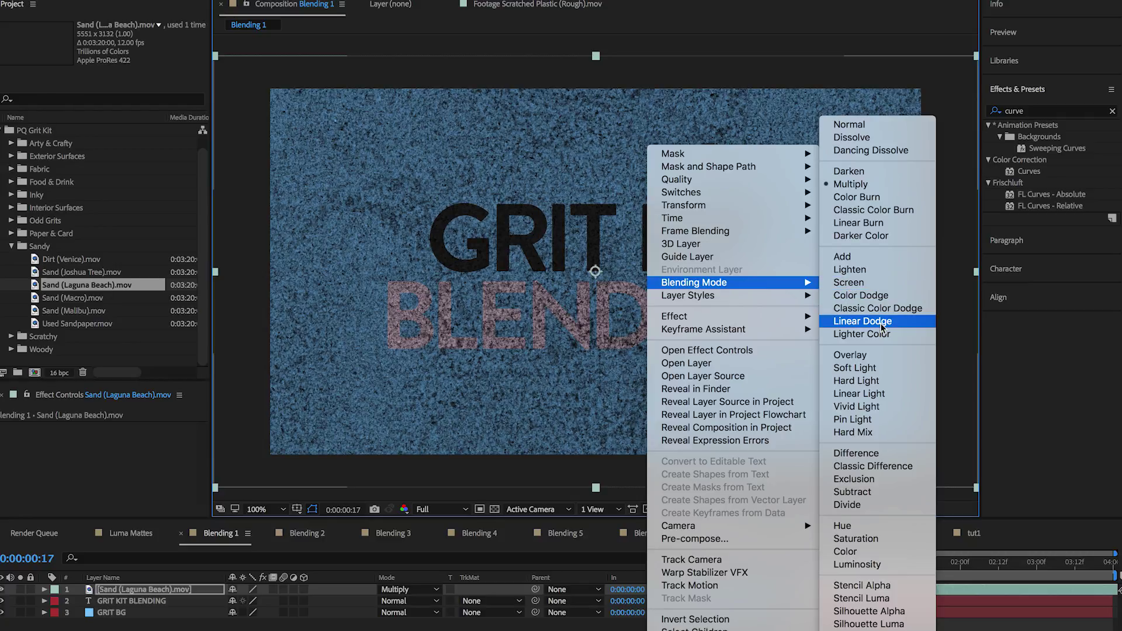
left_click(891, 283)
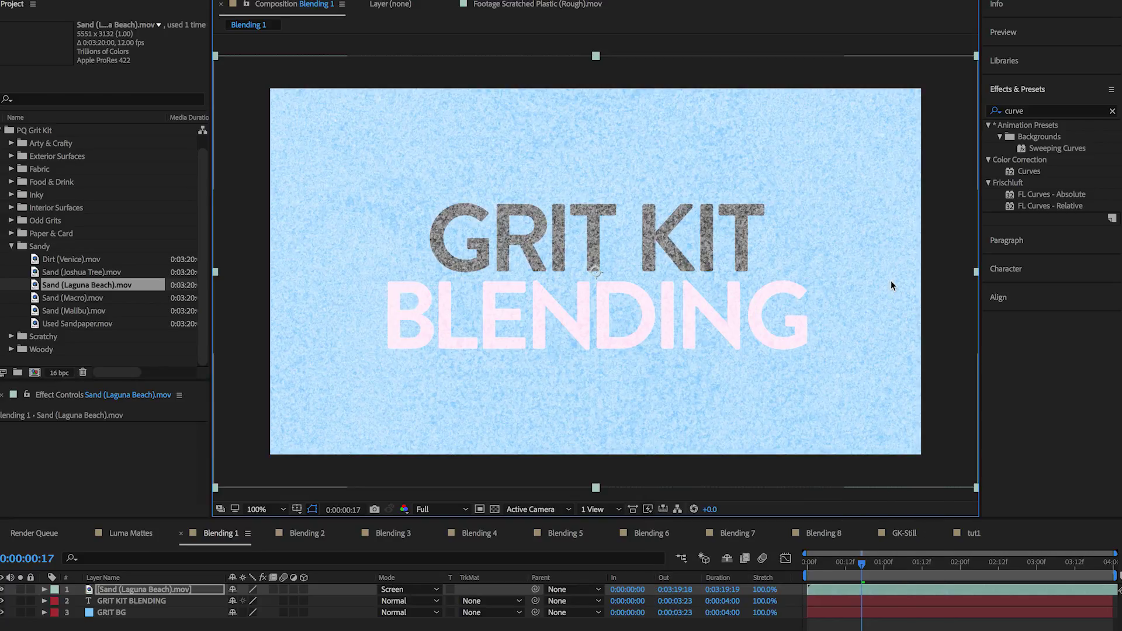
right_click(789, 273)
mouse_move(837, 282)
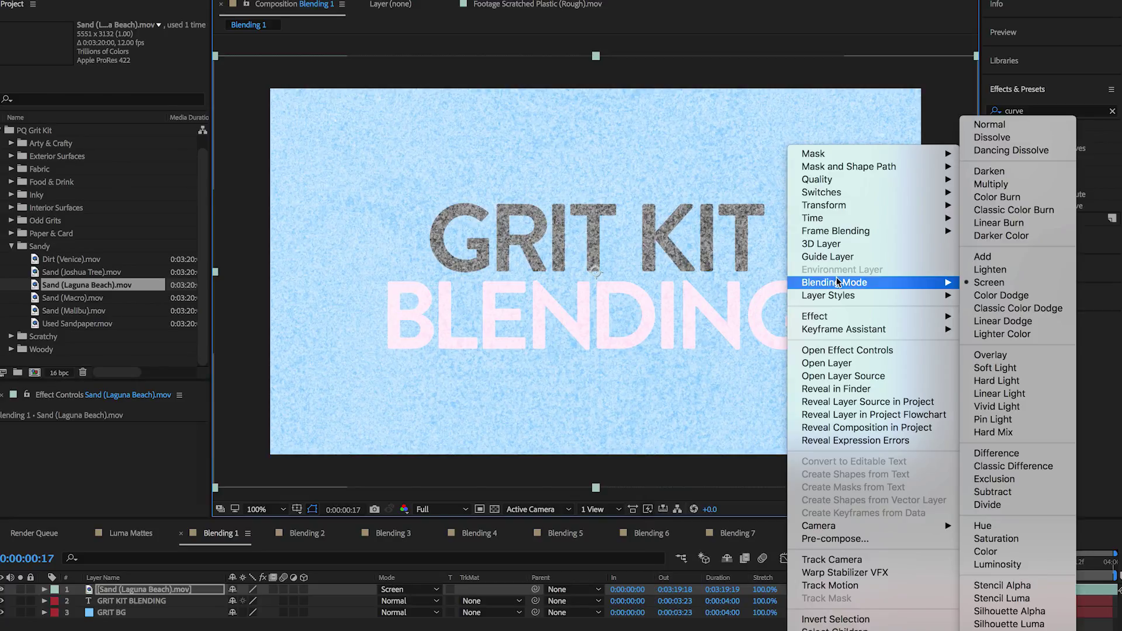
left_click(1014, 356)
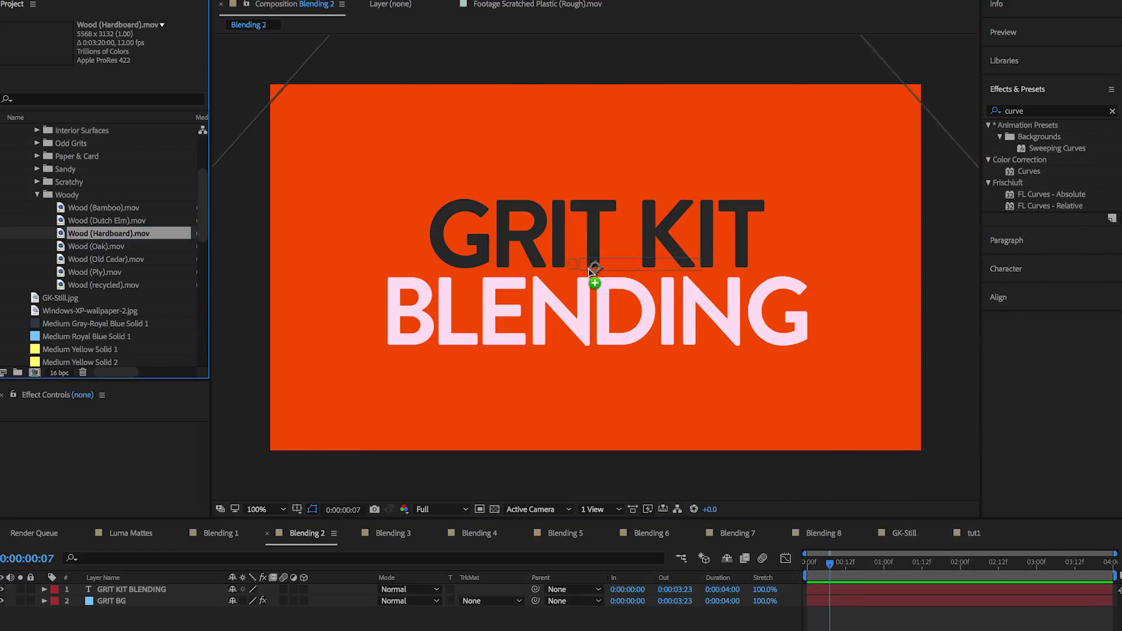
- Add Wood (Hardboard).mov atop Blending 2, scale it to 34.5%, and set it to Overlay
left_click_drag(586, 278, 587, 277)
key("s")
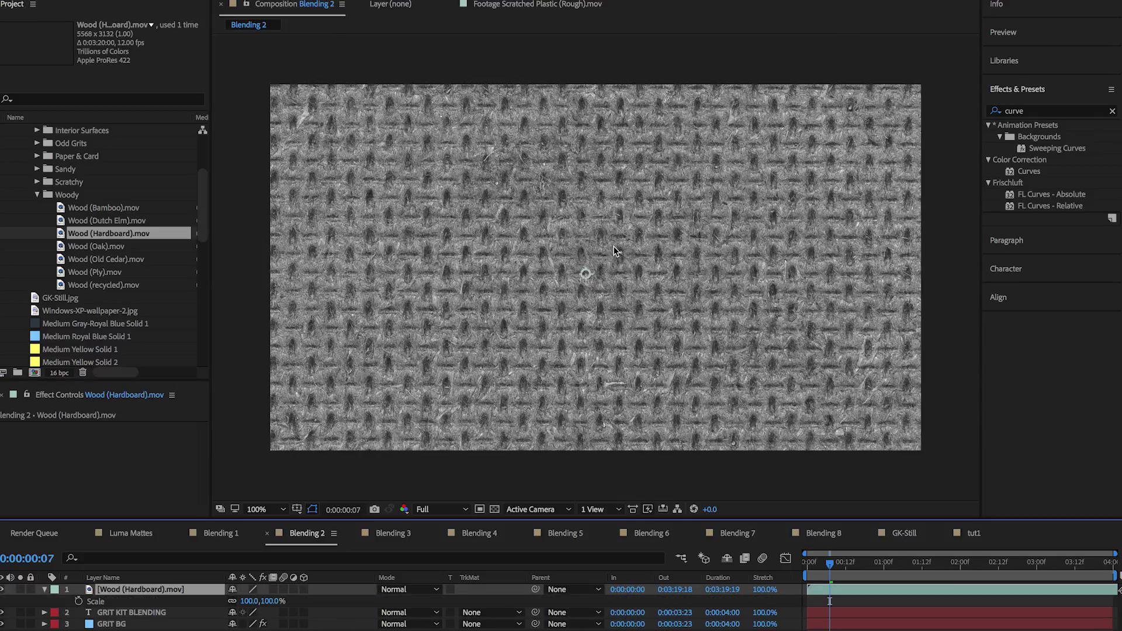
key("ctrl+alt+f")
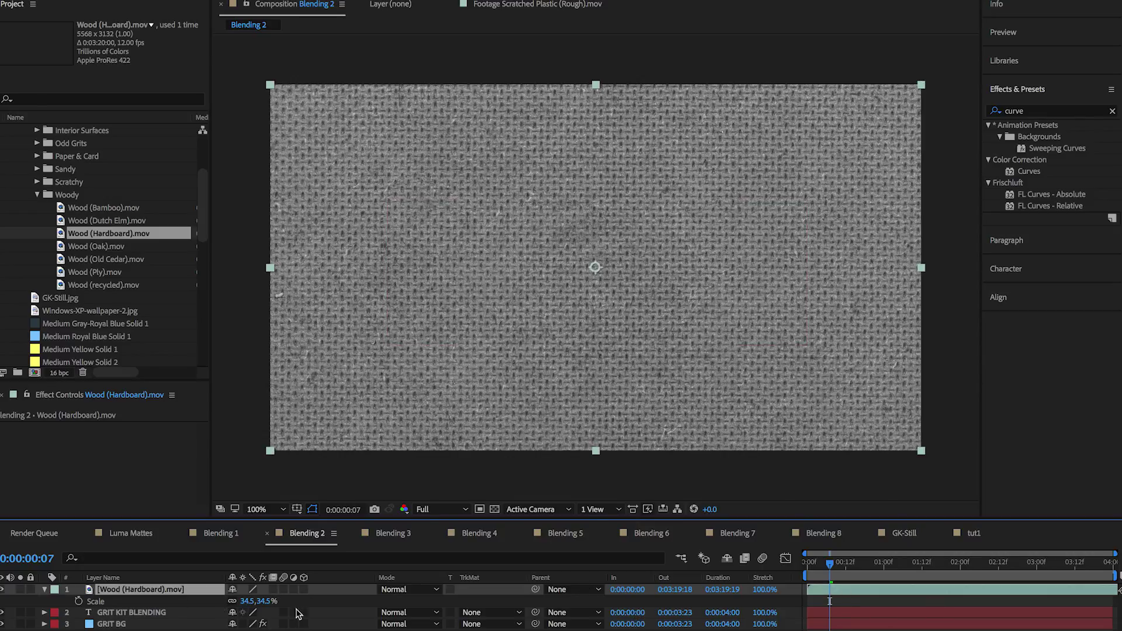
left_click(404, 590)
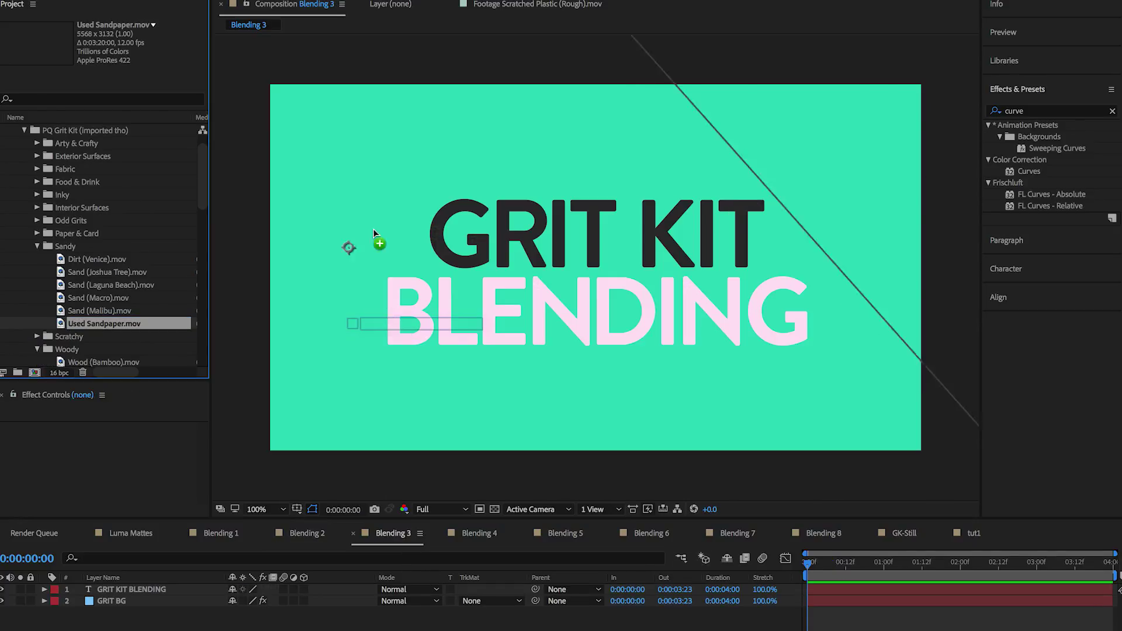
- Add Used Sandpaper.mov to Blending 3 in Overlay mode and preview it
left_click_drag(374, 233, 601, 283)
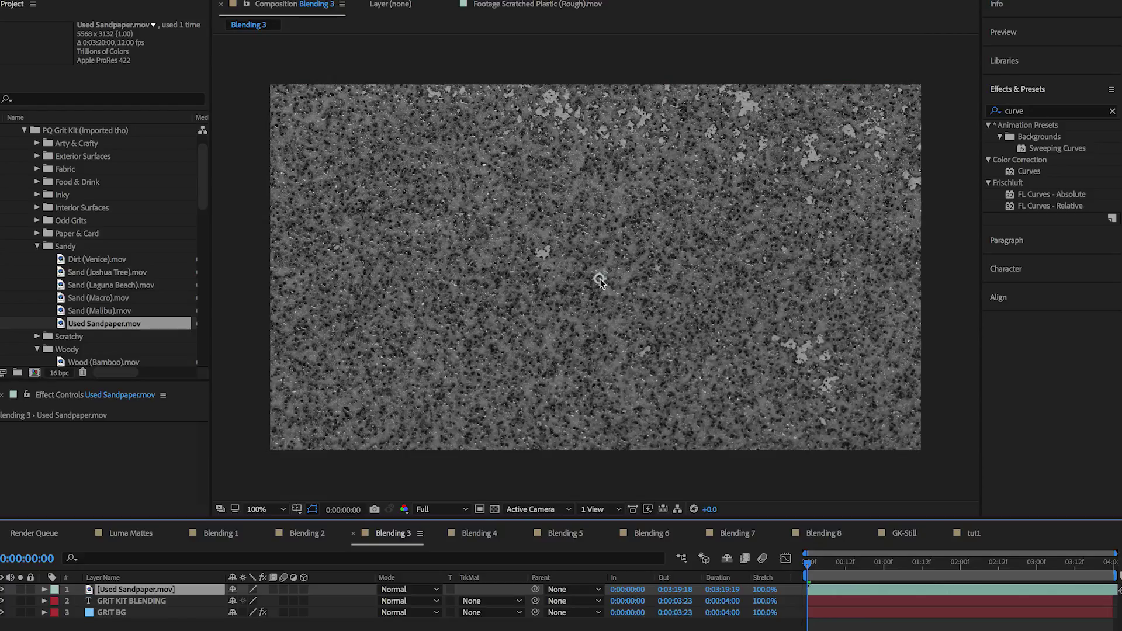
left_click(817, 562)
right_click(824, 589)
mouse_move(922, 343)
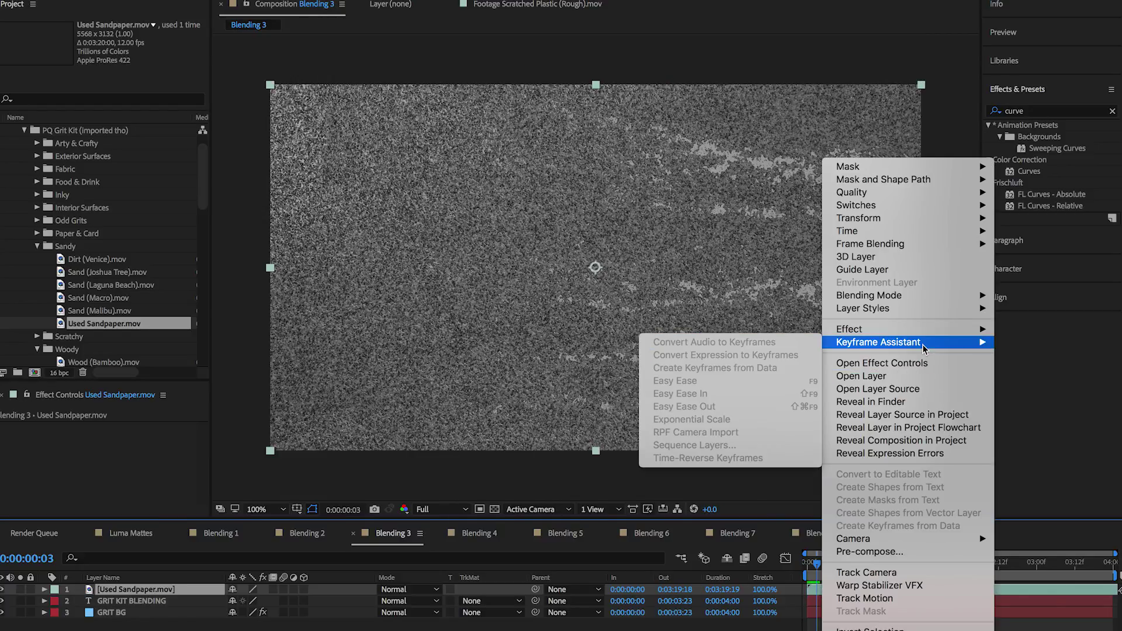
mouse_move(919, 295)
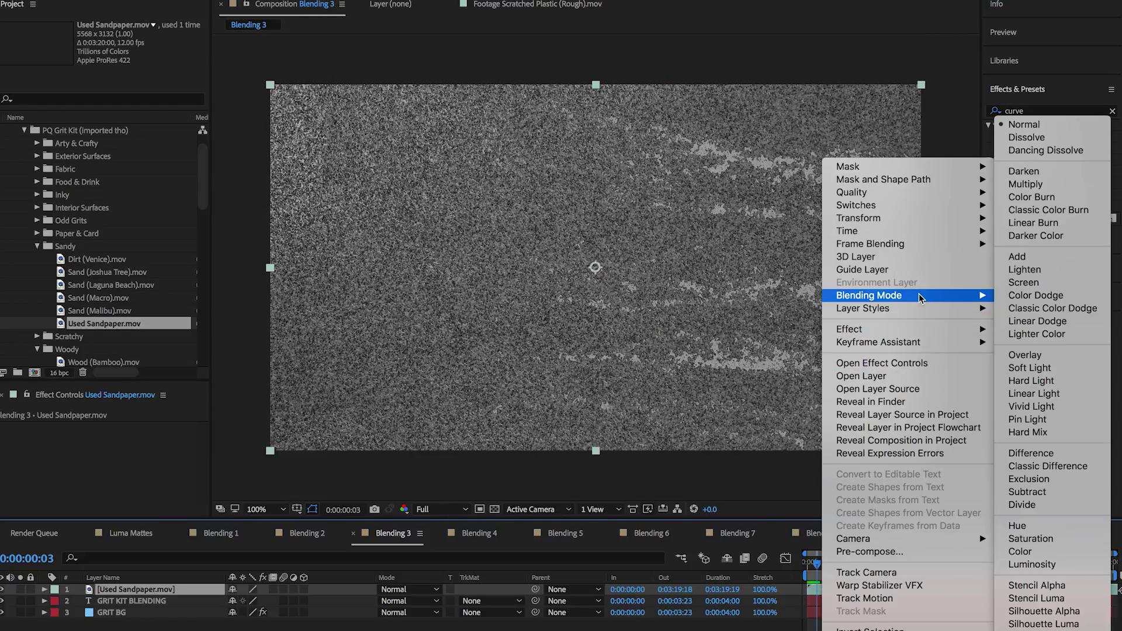
left_click(1069, 355)
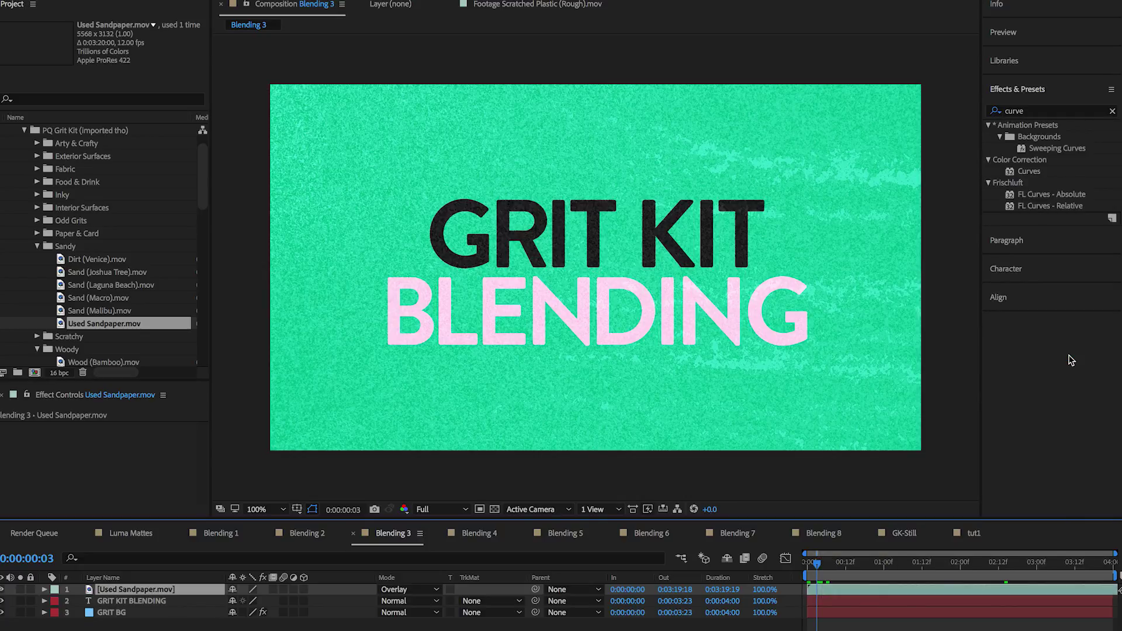
key("space")
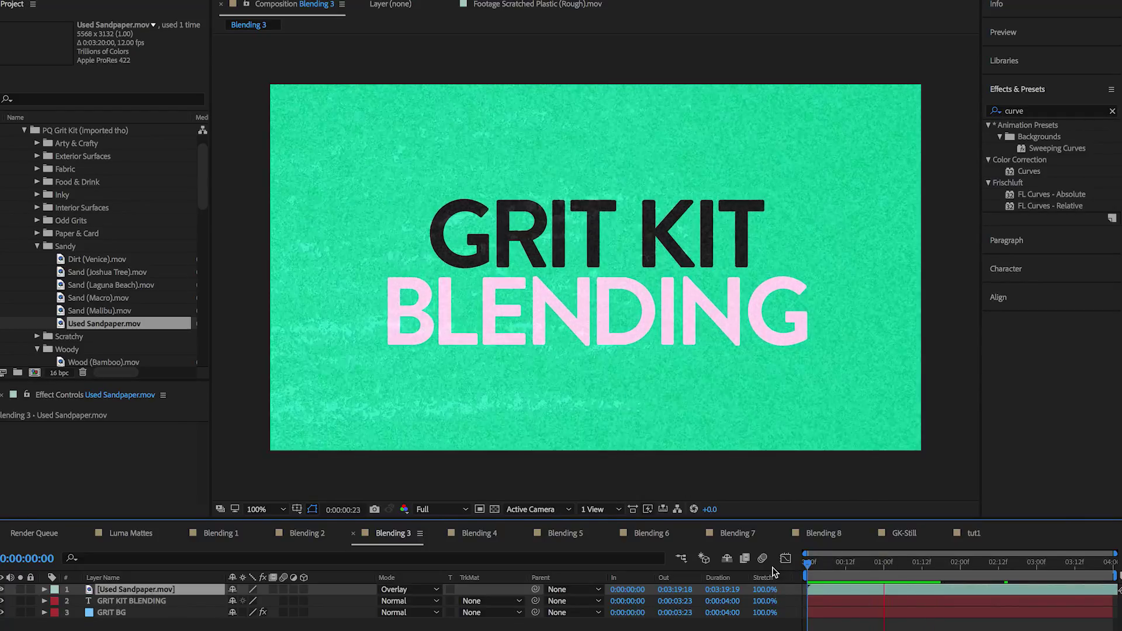
- Switch the sandpaper texture to Vivid Light and preview it from 0:00:01:09
right_click(830, 159)
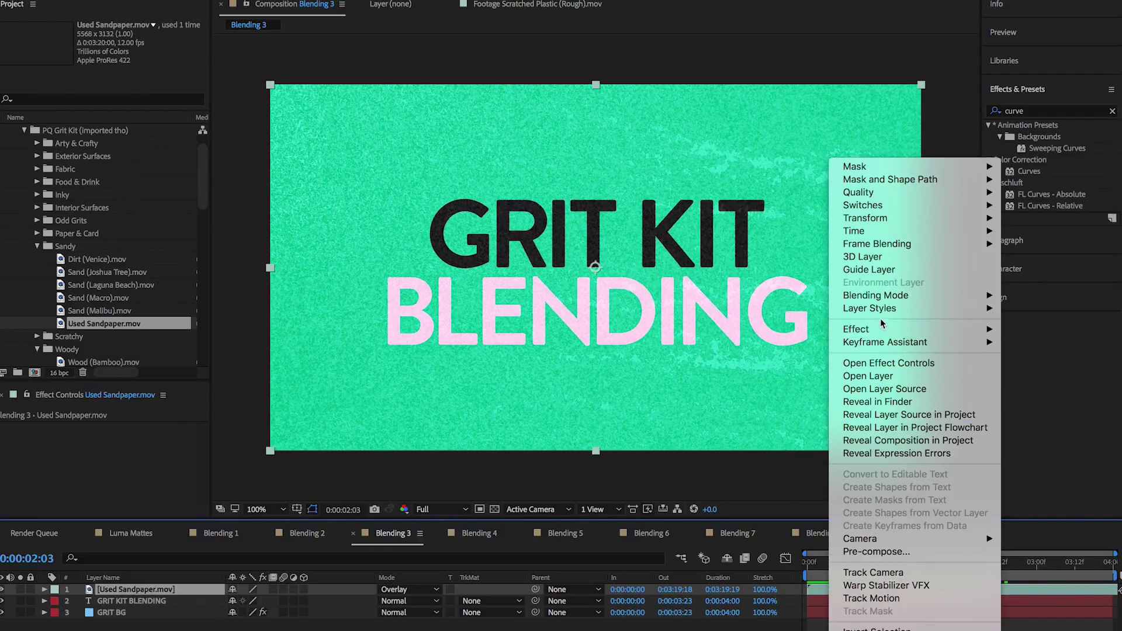
left_click(1066, 404)
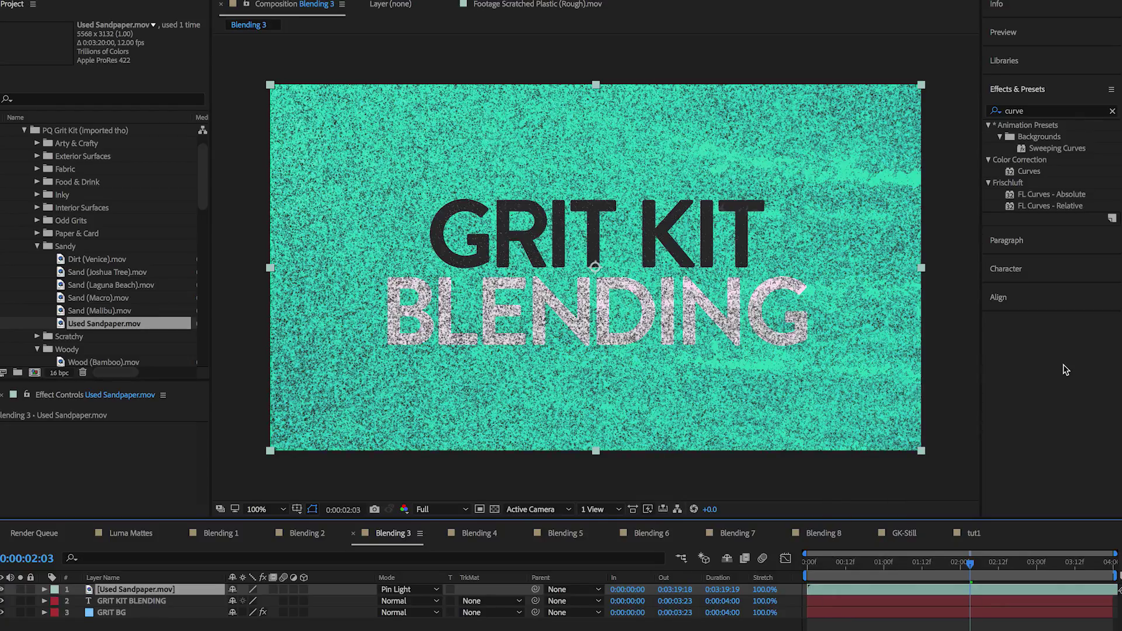
key("space")
key("space")
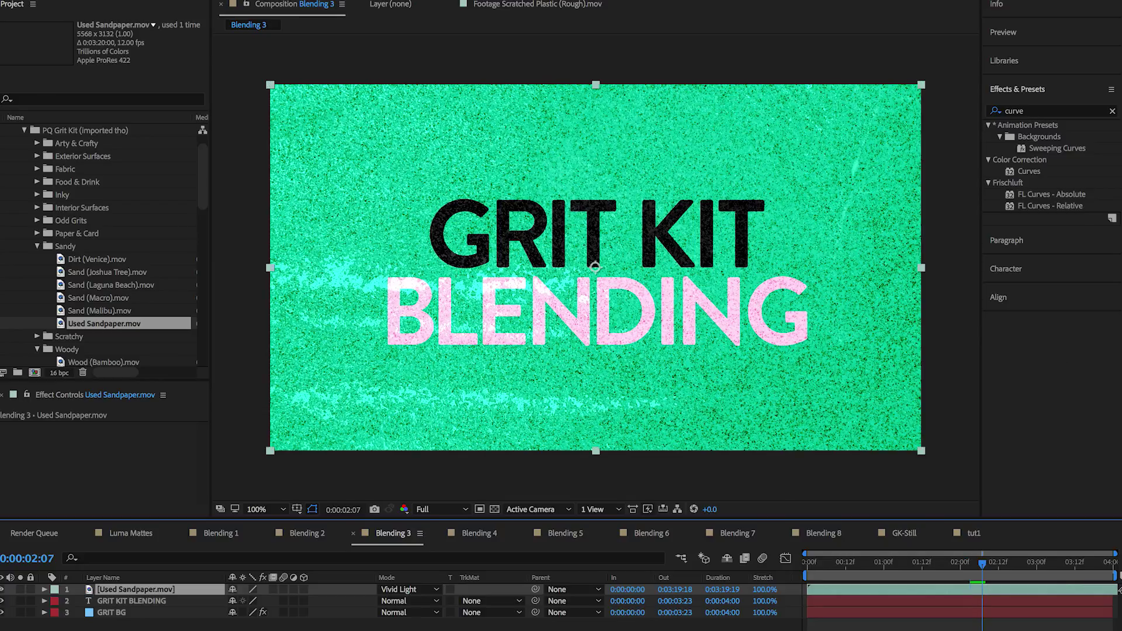
left_click_drag(959, 572, 913, 572)
key("space")
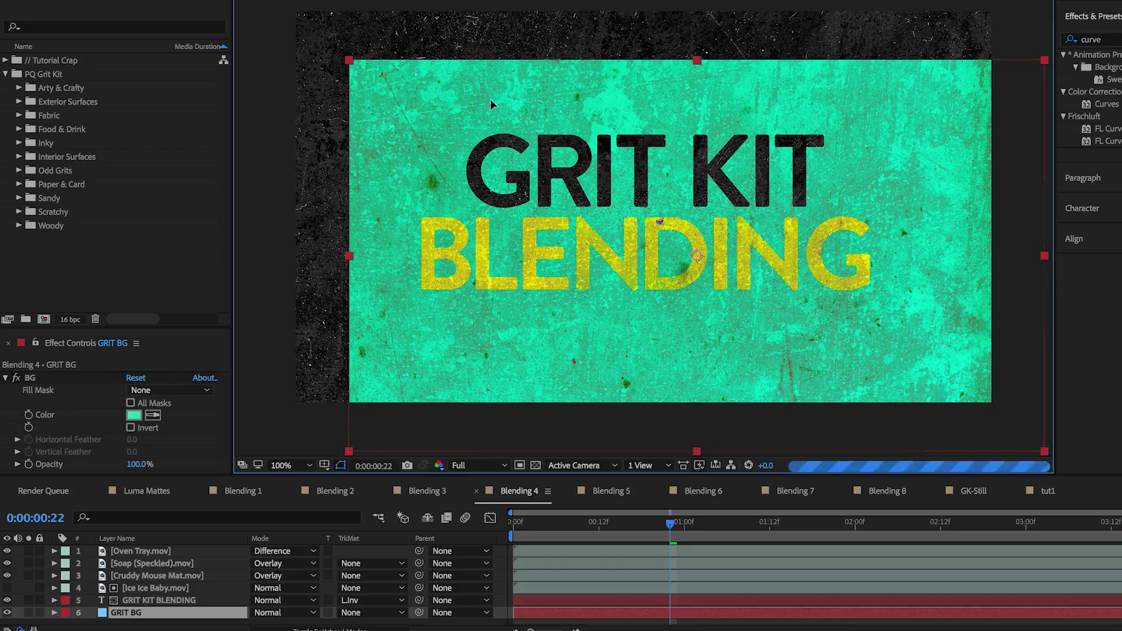
left_click(133, 416)
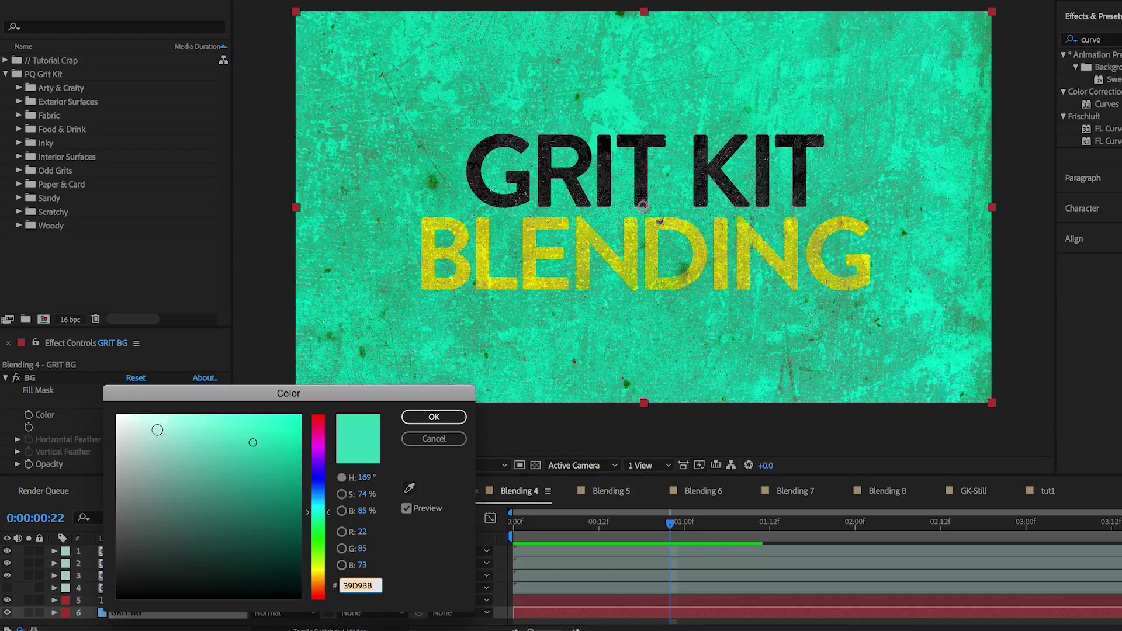
left_click(316, 451)
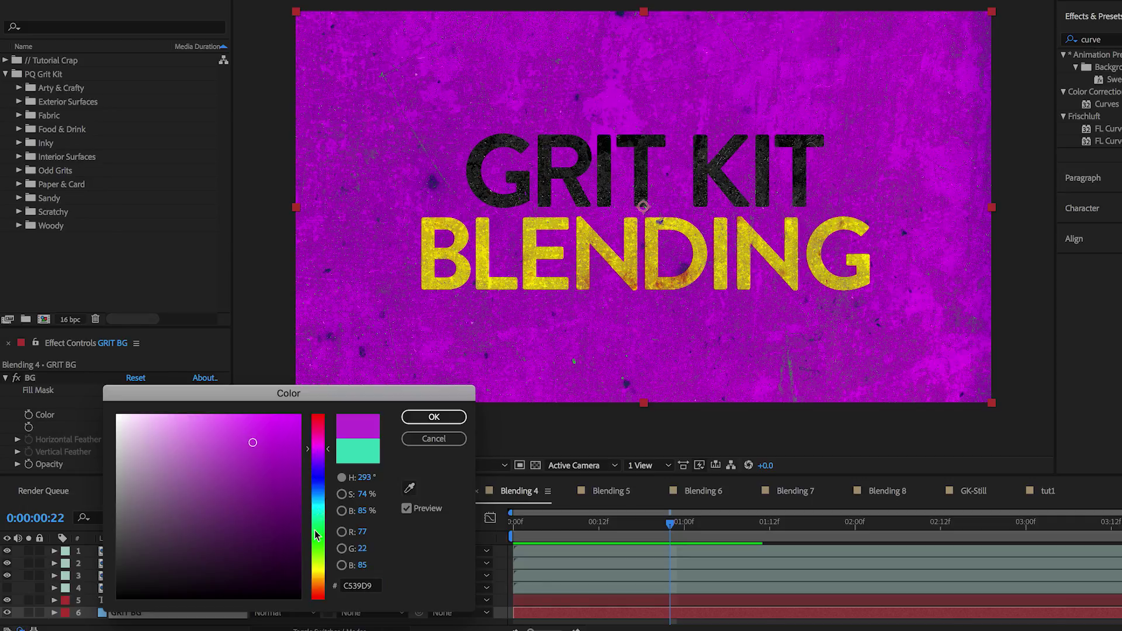
left_click(316, 542)
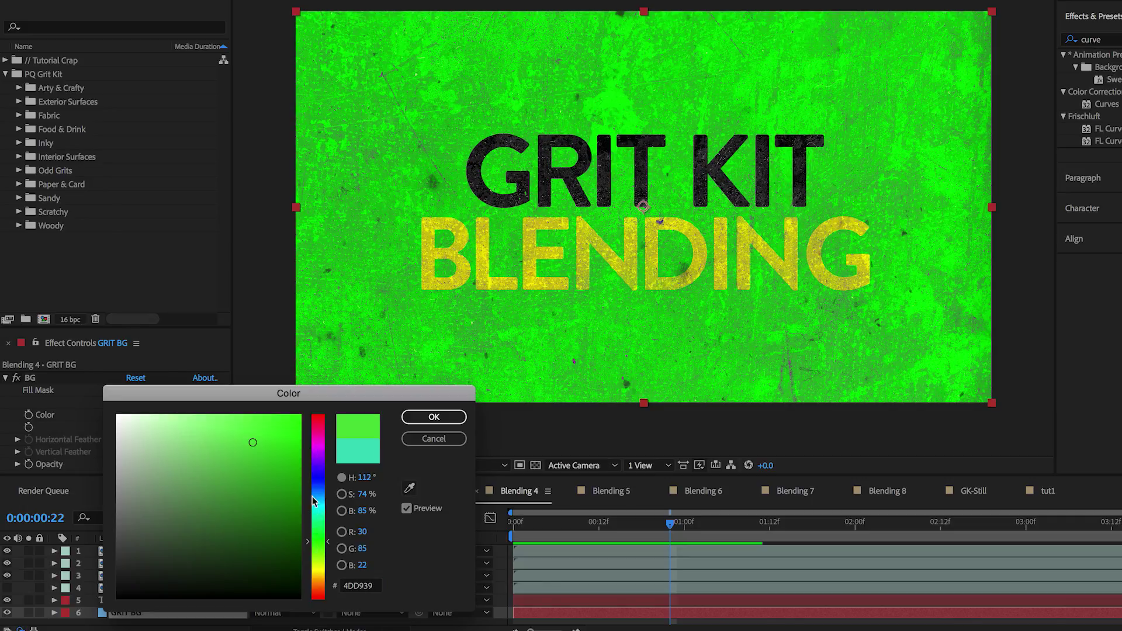
left_click(319, 580)
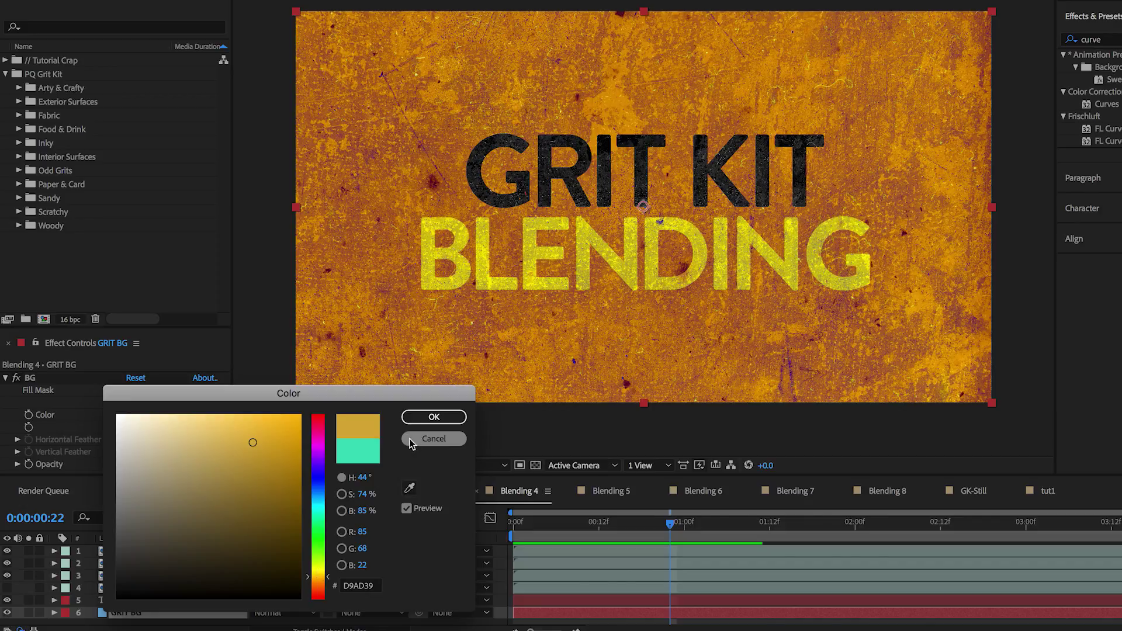
- Keep the teal colour, then stop and replay the composition preview
left_click(434, 439)
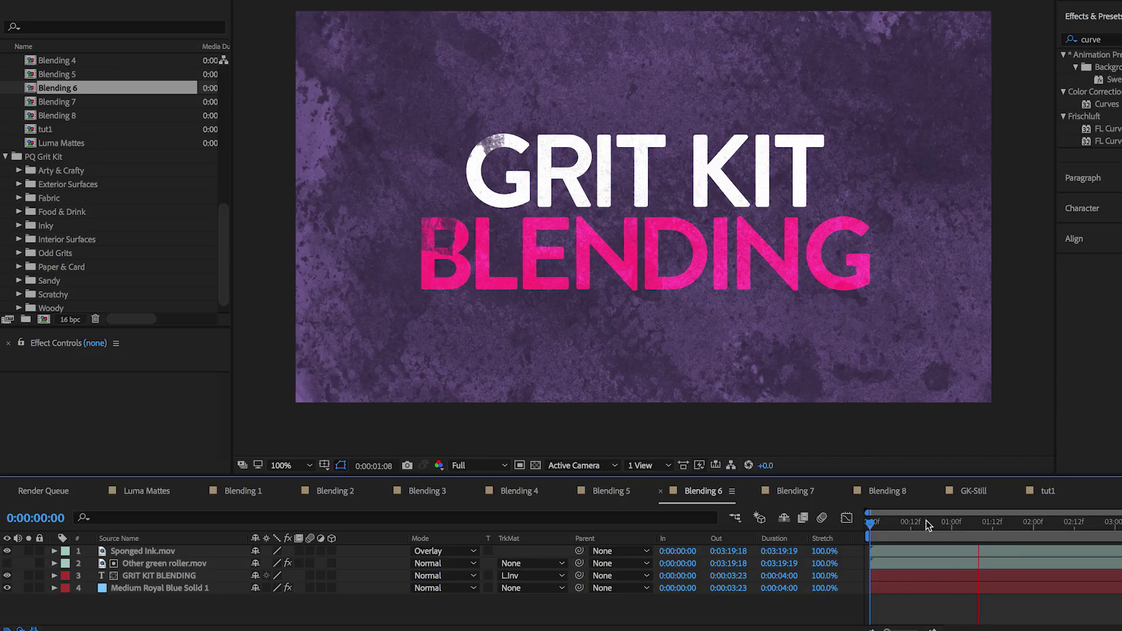
key("space")
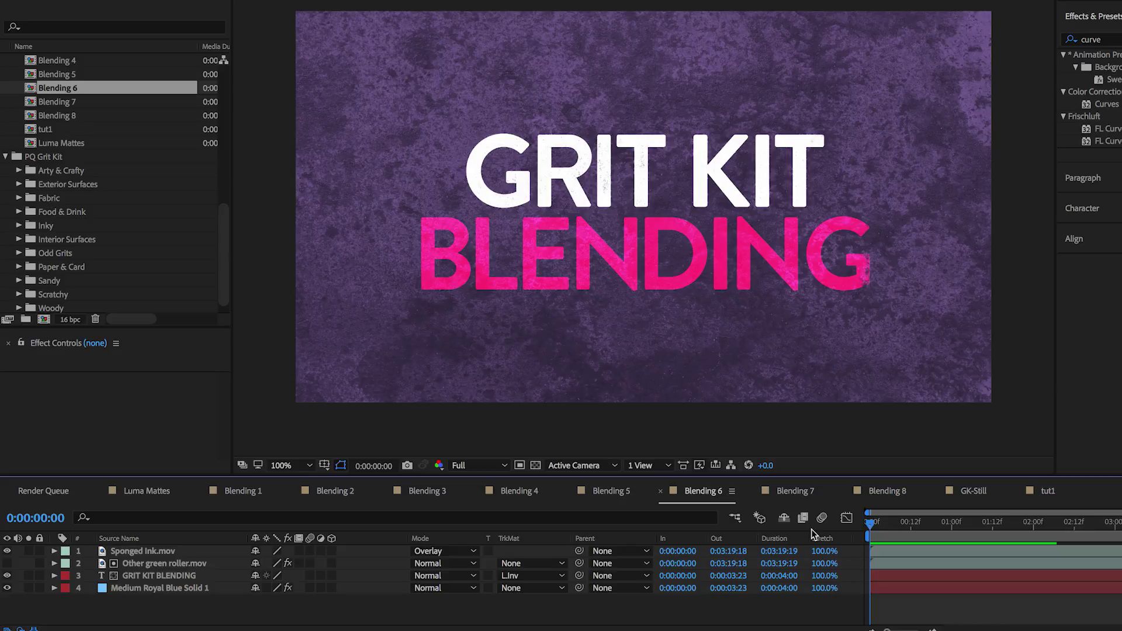
key("space")
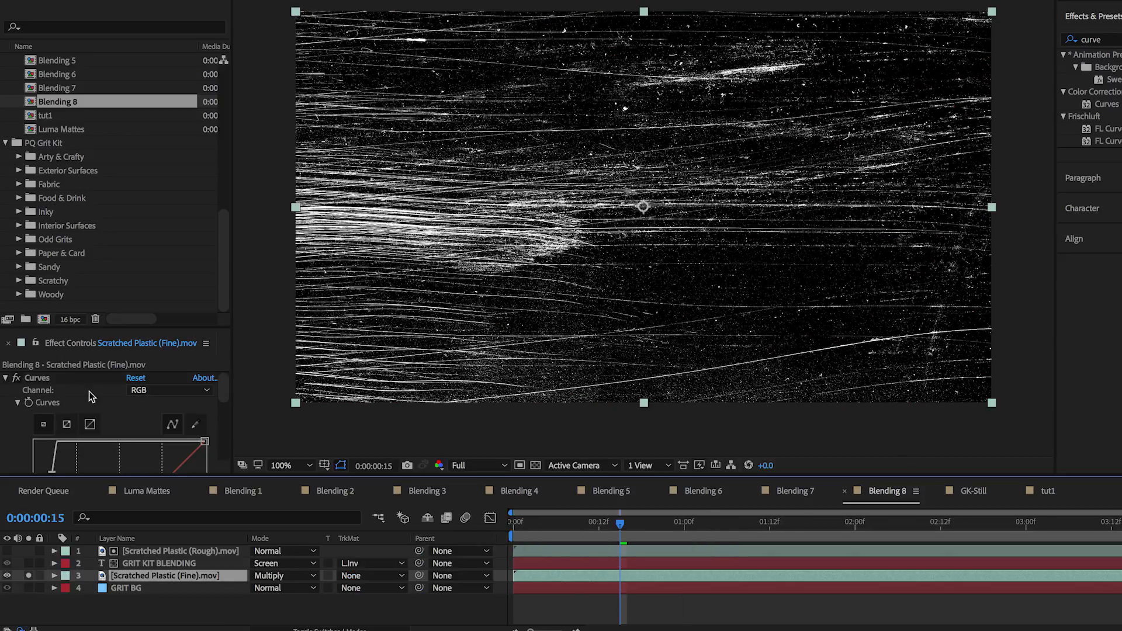
- Toggle Curves on Scratched Plastic (Fine) and steepen the curve for more scratch contrast
left_click(16, 379)
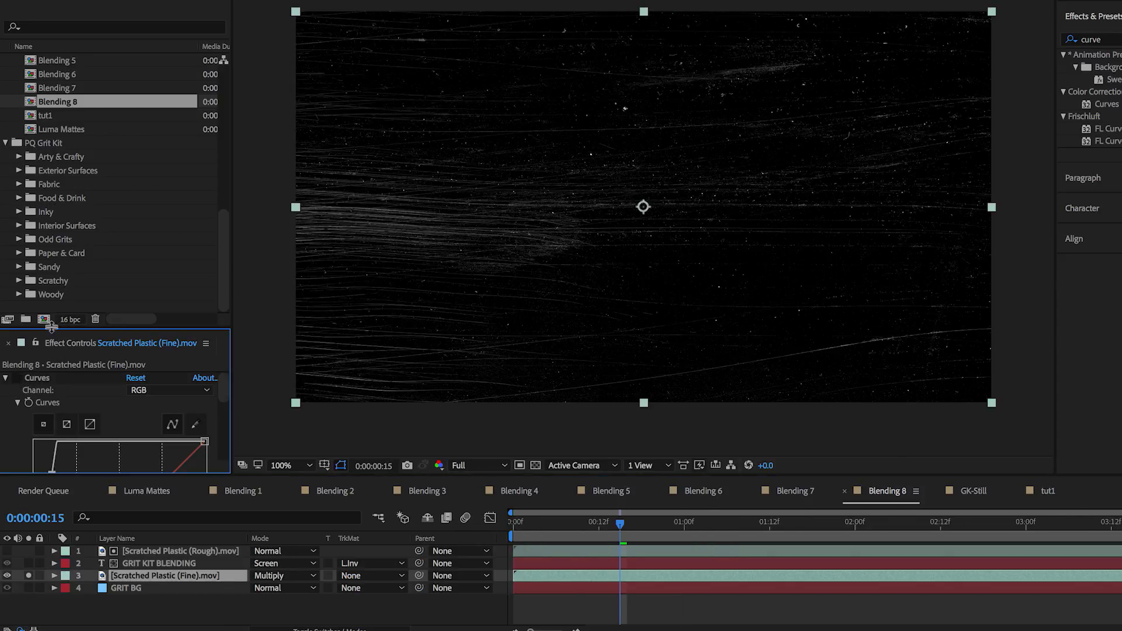
left_click_drag(59, 327, 59, 206)
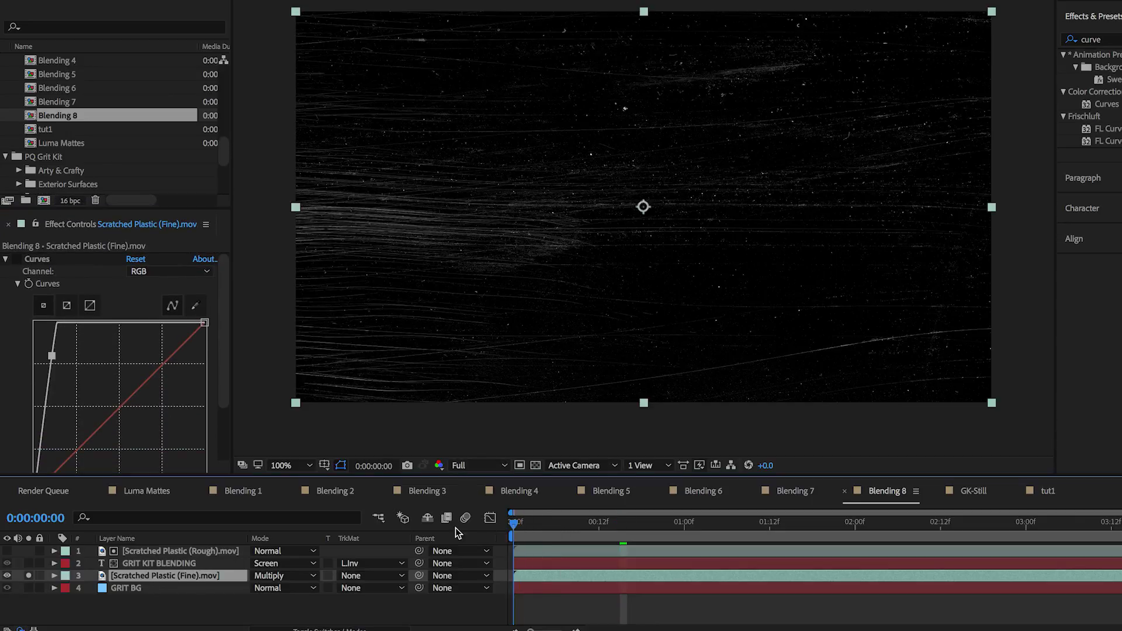
left_click_drag(58, 209, 58, 145)
mouse_move(53, 290)
left_mouse_down()
mouse_move(88, 251)
mouse_move(220, 248)
mouse_move(62, 201)
mouse_move(59, 224)
mouse_move(105, 259)
mouse_move(205, 258)
mouse_move(52, 291)
left_mouse_up()
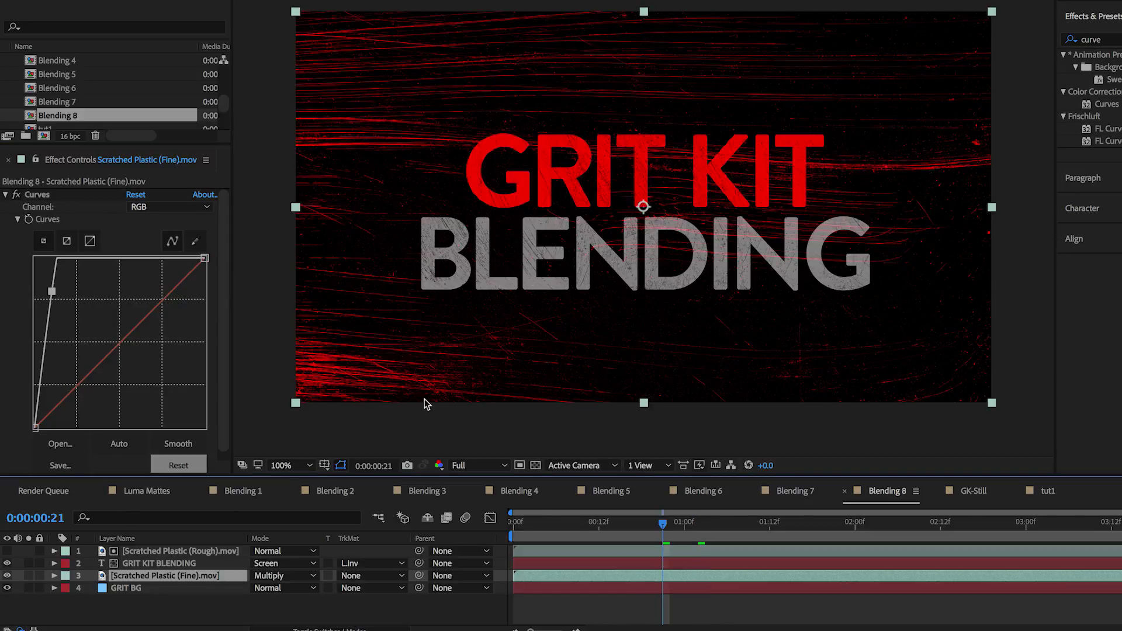
- Try moving the fine scratch texture around, then undo to refill the frame
left_click_drag(375, 291, 403, 287)
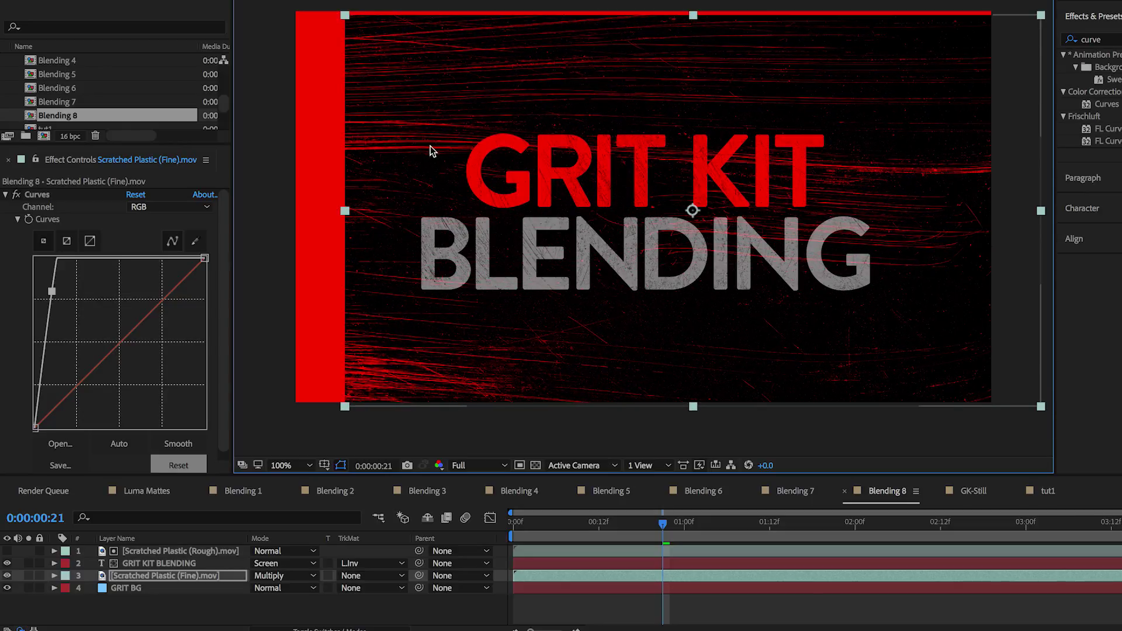
left_click_drag(391, 150, 354, 183)
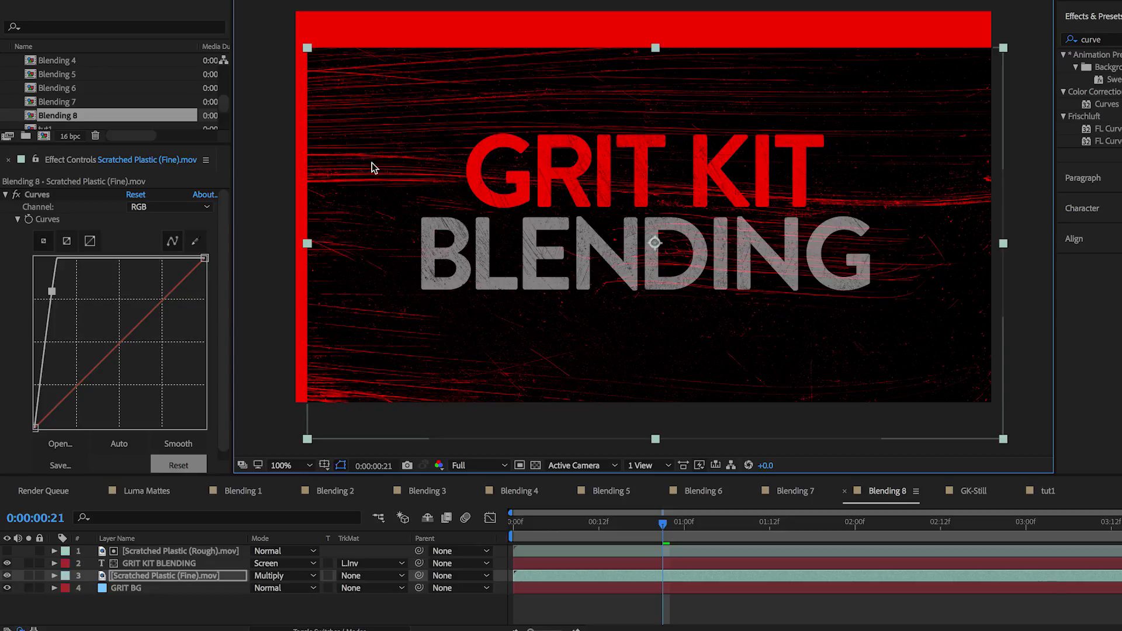
left_click_drag(371, 169, 371, 131)
key("ctrl+z")
key("ctrl+z")
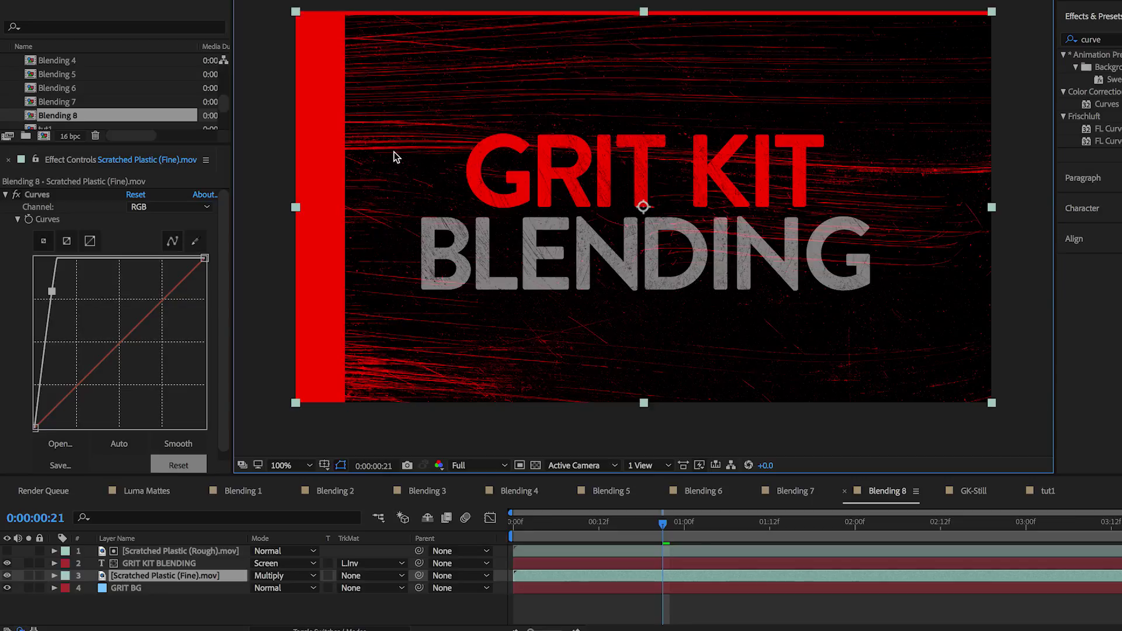
key("ctrl+z")
key("ctrl+z")
- Shift GRIT BG's fill hue toward green-cyan, then select Crayon.mov in Luma Mattes at 0:00:02:05
left_click(141, 589)
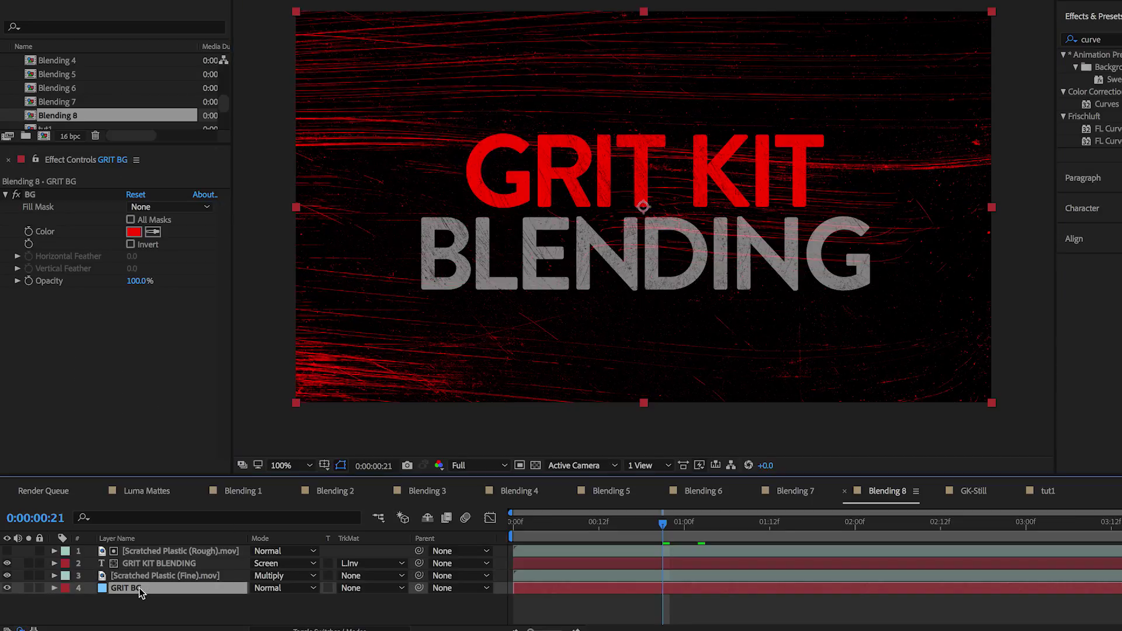
left_click(133, 232)
mouse_move(328, 505)
left_mouse_down()
mouse_move(319, 585)
mouse_move(317, 501)
left_mouse_up()
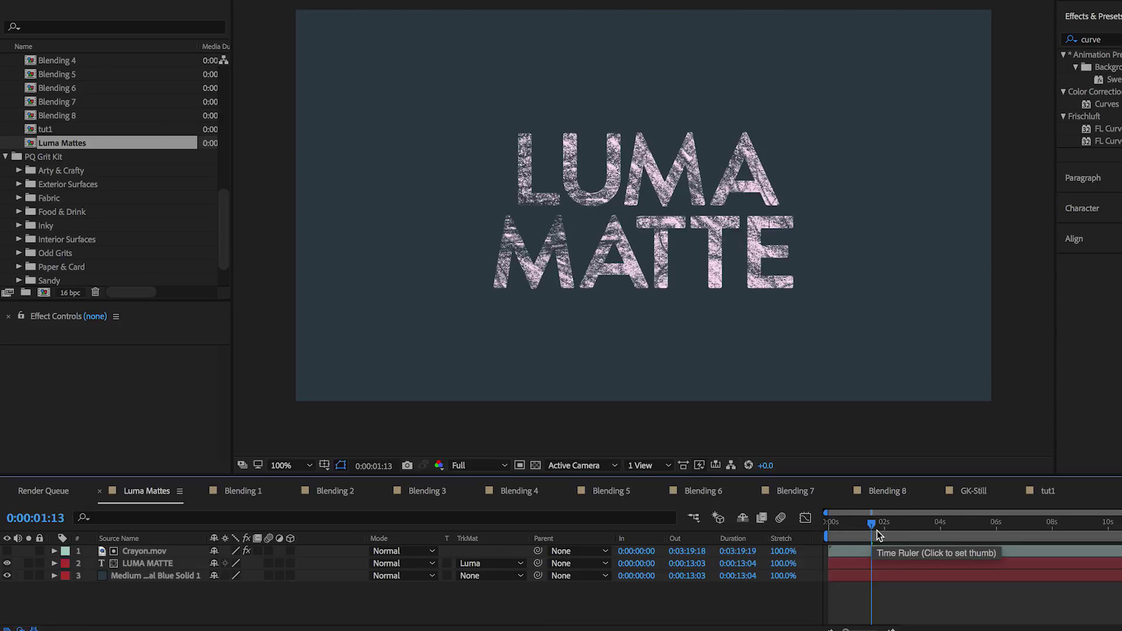
mouse_move(877, 531)
left_mouse_down()
mouse_move(861, 532)
mouse_move(889, 531)
left_mouse_up()
left_click(870, 552)
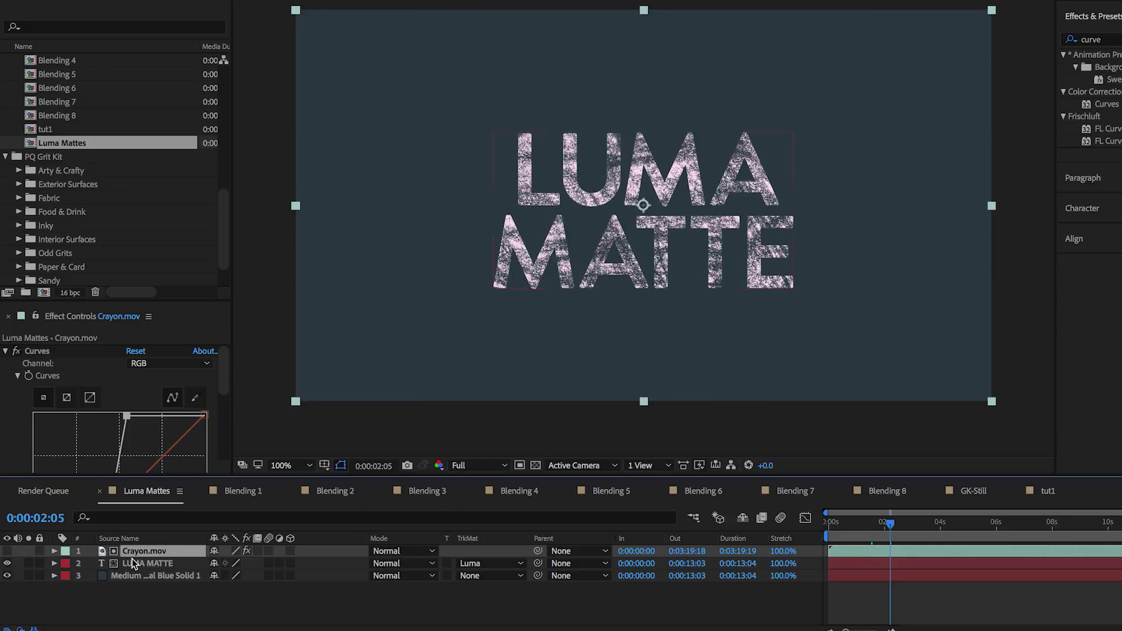
- Move the crayon texture down-right and set LUMA MATTE's track matte to Luma Matte from Crayon.mov
left_click_drag(668, 184, 960, 262)
left_click(490, 564)
left_click(473, 577)
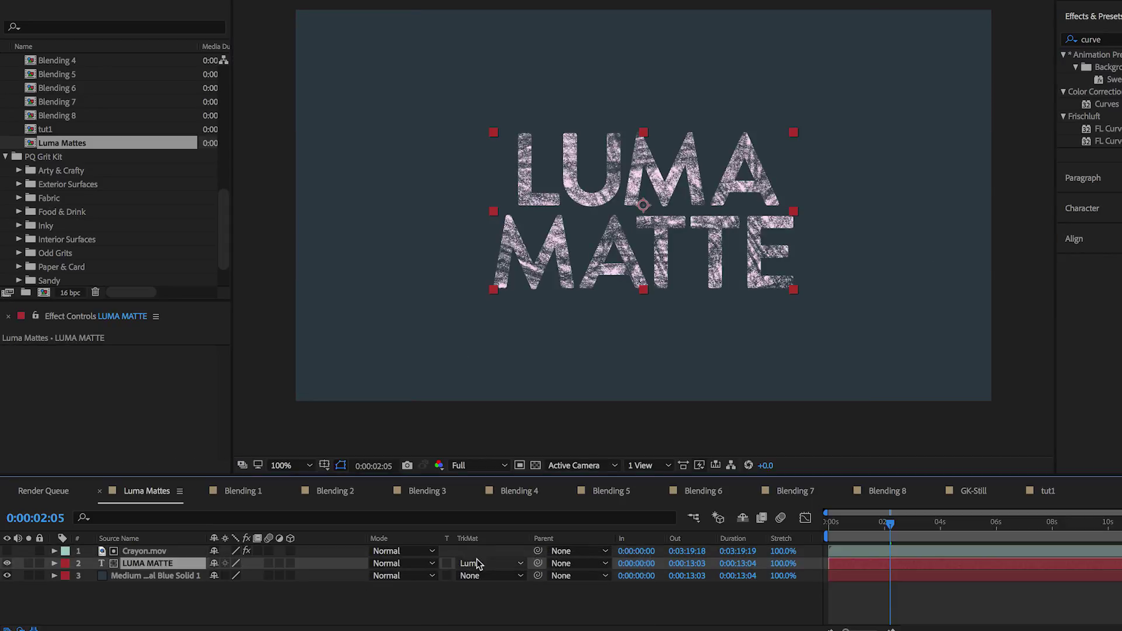
left_click(483, 563)
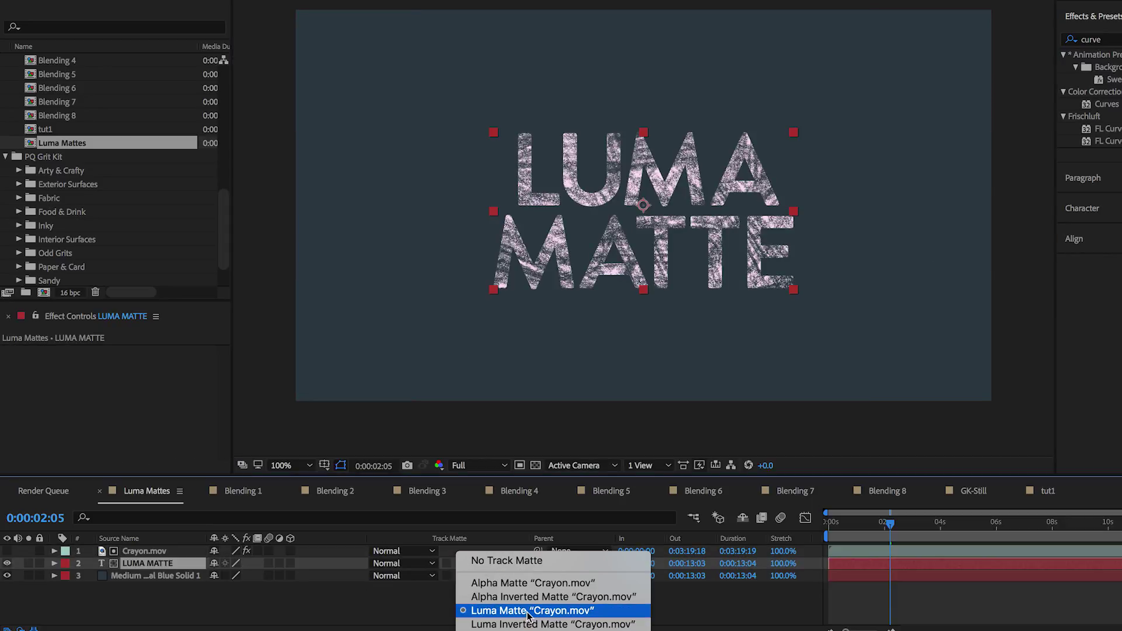
left_click(152, 561)
- Toggle the Crayon.mov layer's visibility to compare it with the matted text, ending hidden
left_click(135, 552)
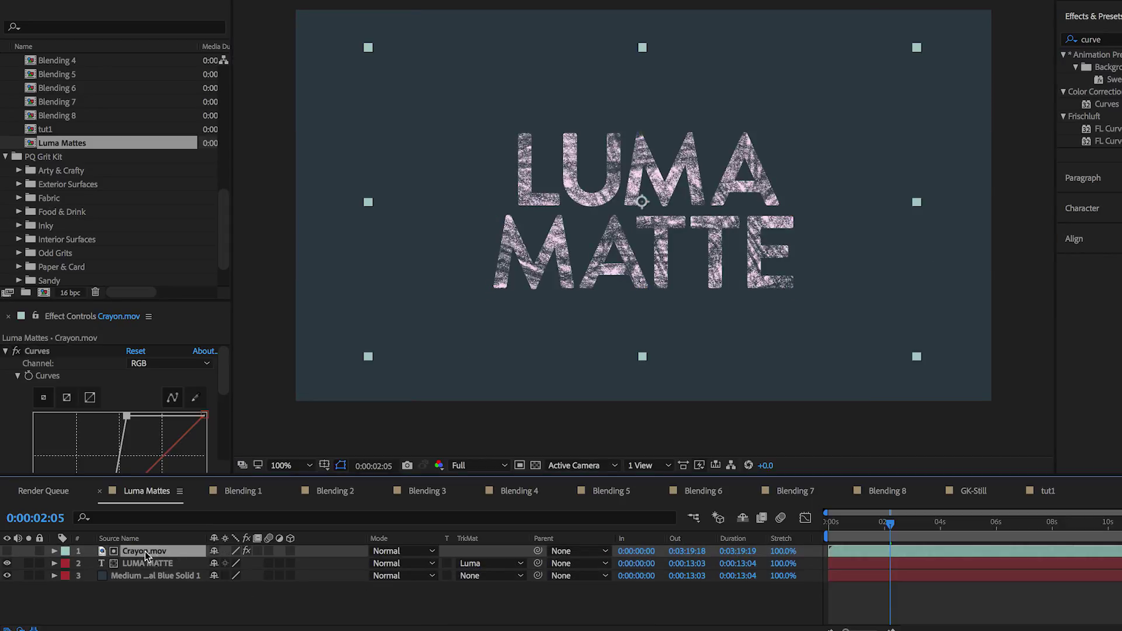
left_click(7, 552)
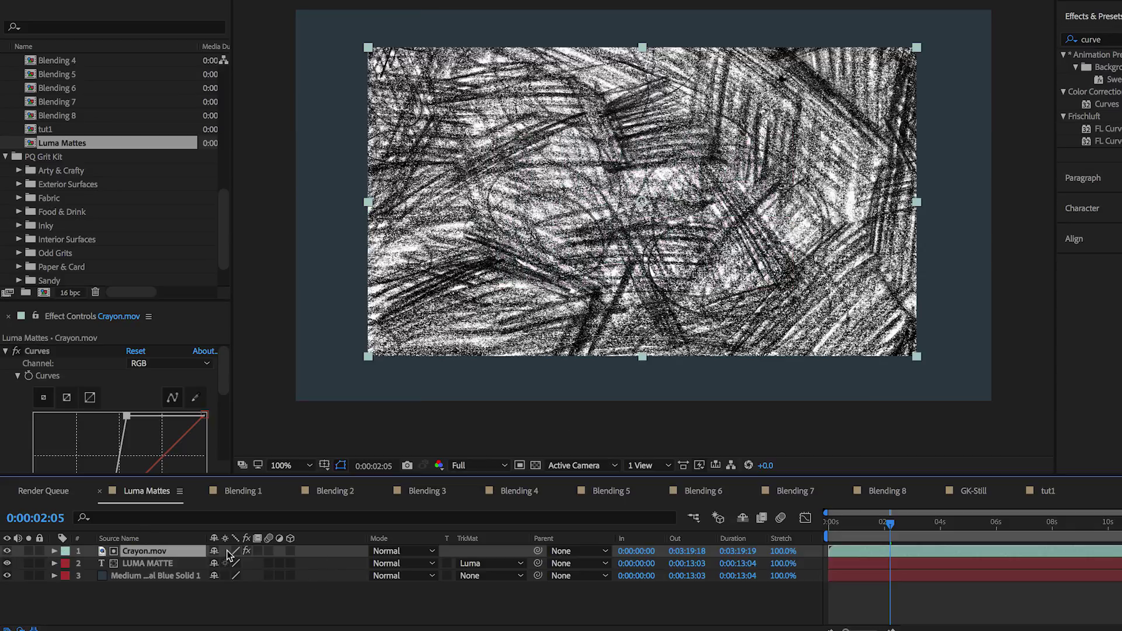
left_click(7, 552)
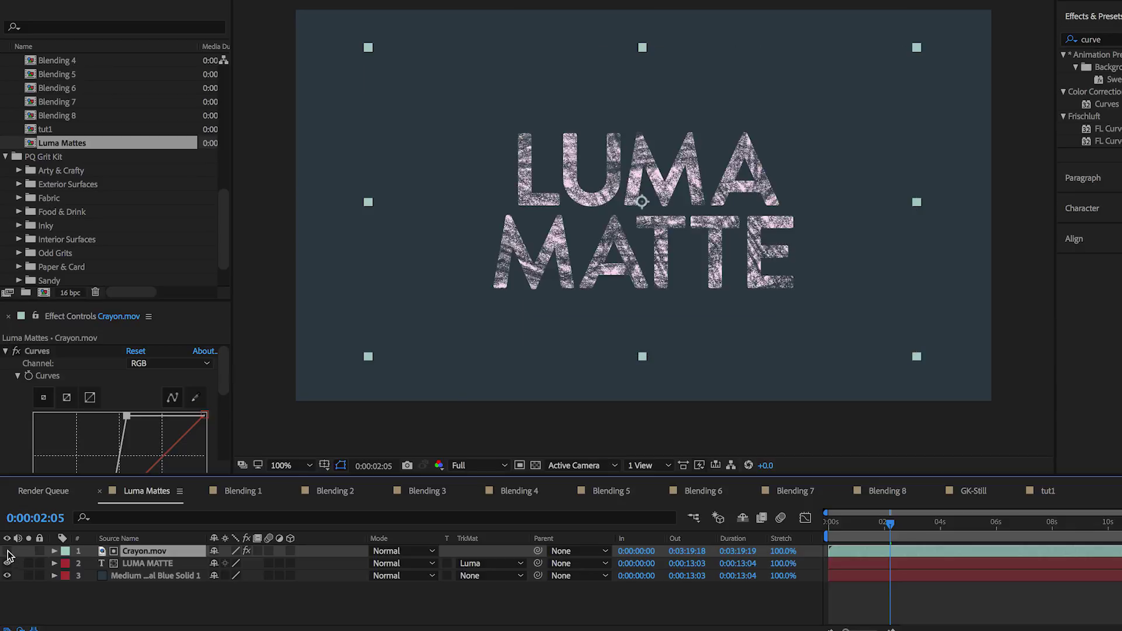
left_click(7, 551)
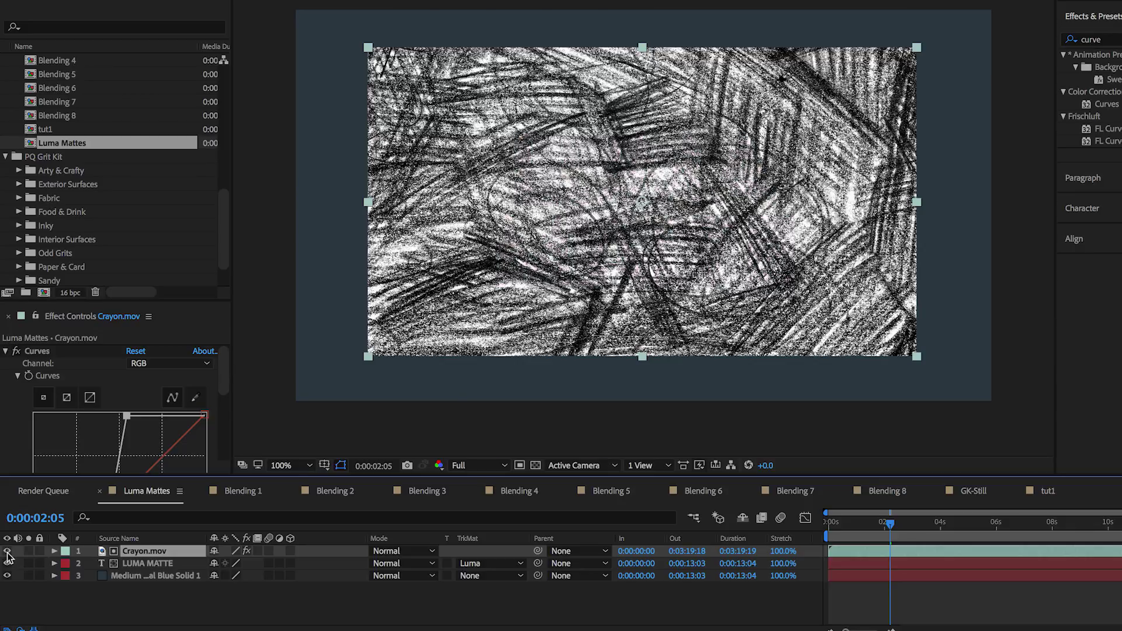
left_click(7, 552)
left_click(7, 552)
left_click(7, 552)
left_click(7, 552)
left_click(7, 551)
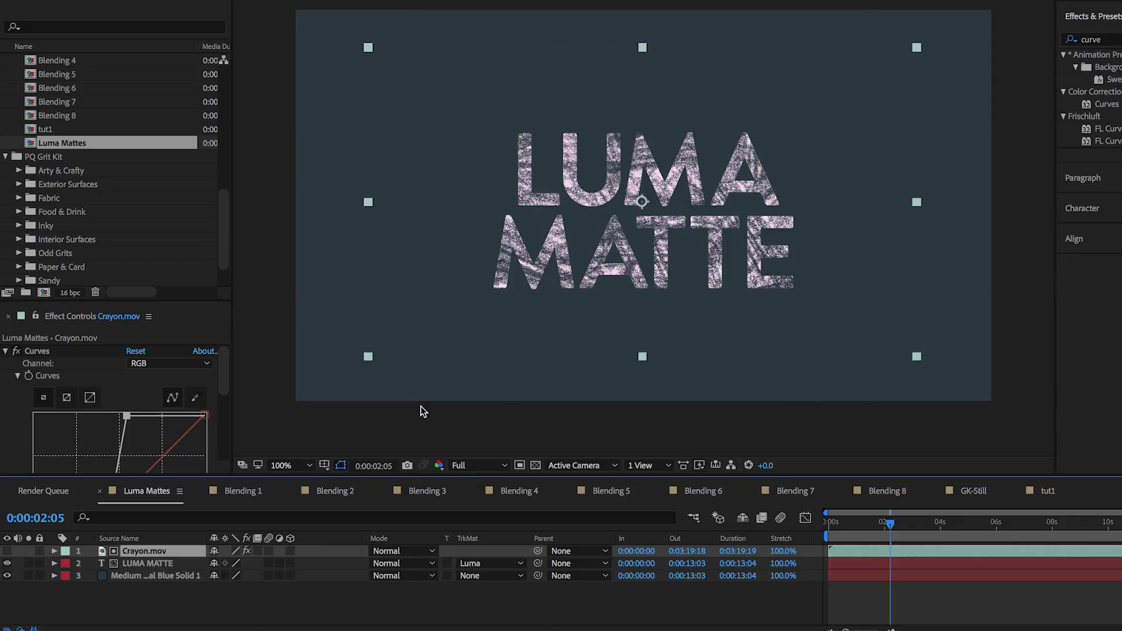
- Nudge the crayon texture up-left and undo, then select LUMA MATTE and preview the animation
mouse_move(618, 228)
left_mouse_down()
mouse_move(610, 214)
mouse_move(605, 237)
left_mouse_up()
key("ctrl+z")
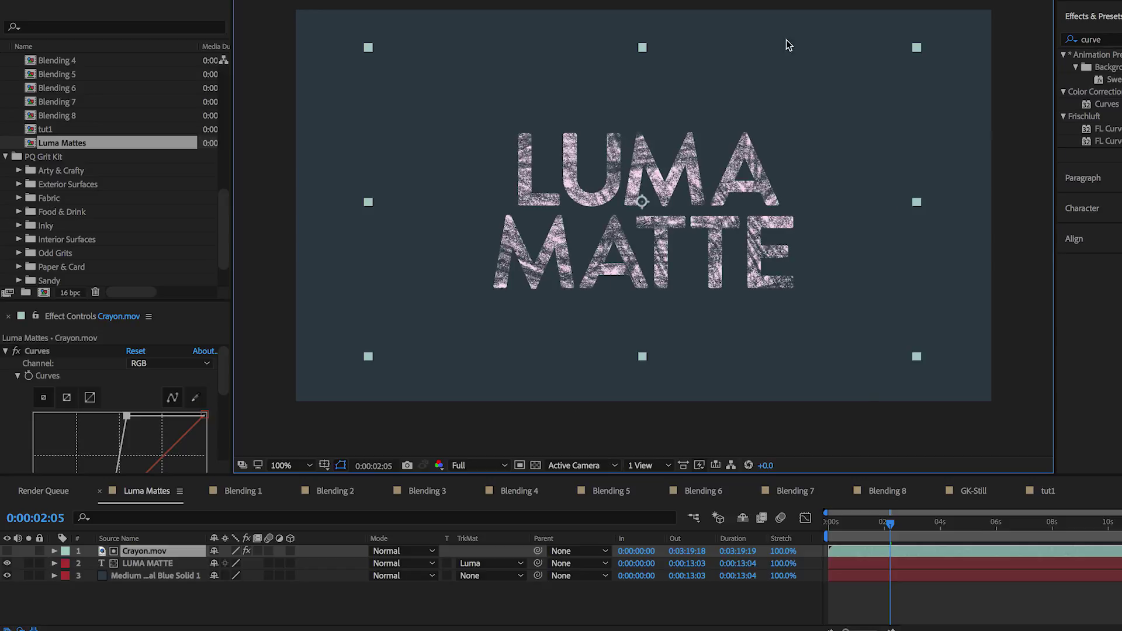
key("ctrl+Down")
key("space")
- On Crayon.mov, drag the Curves white and black points inward to crush the crayon texture's shadows
left_click(153, 548)
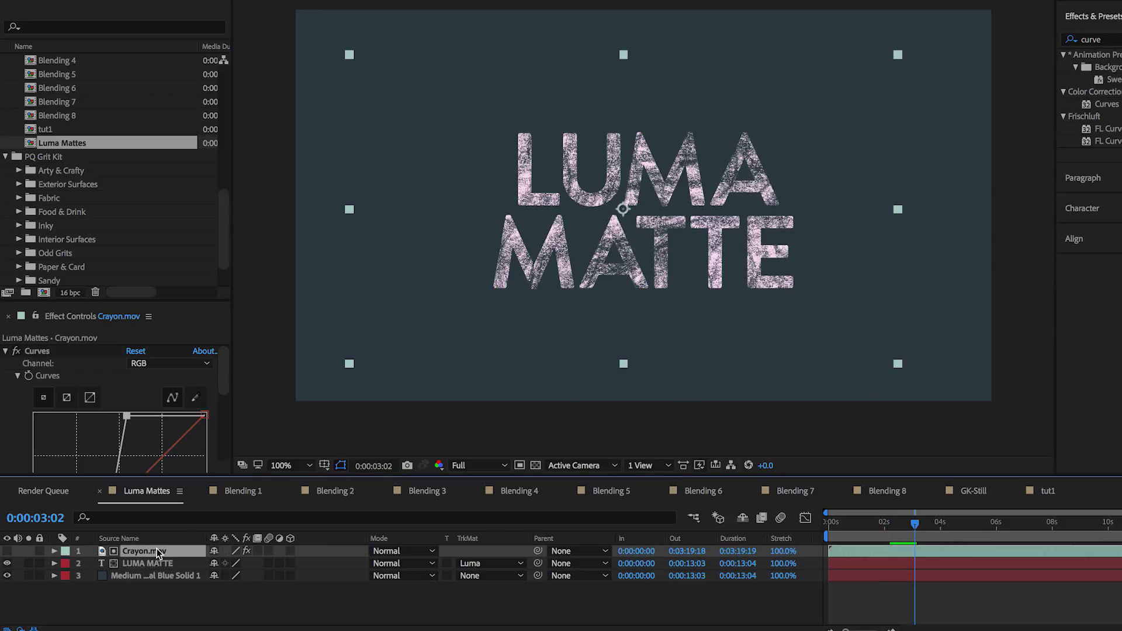
left_click_drag(118, 300, 150, 93)
left_click_drag(129, 209, 155, 208)
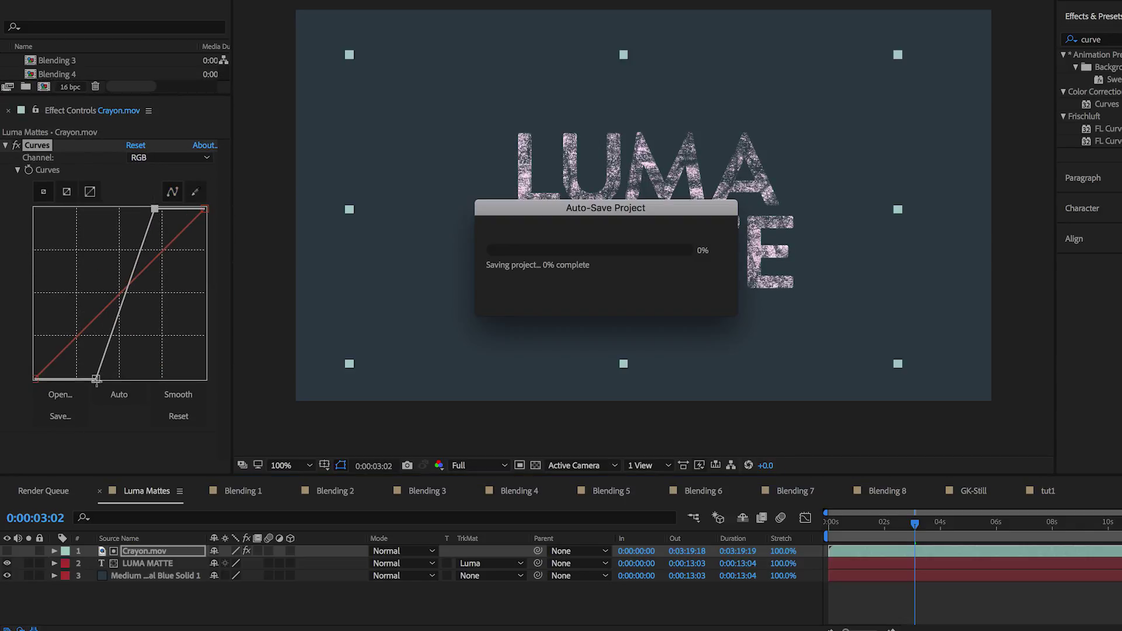
mouse_move(96, 379)
left_mouse_down()
mouse_move(52, 379)
mouse_move(116, 386)
mouse_move(23, 389)
mouse_move(4, 307)
mouse_move(110, 379)
left_mouse_up()
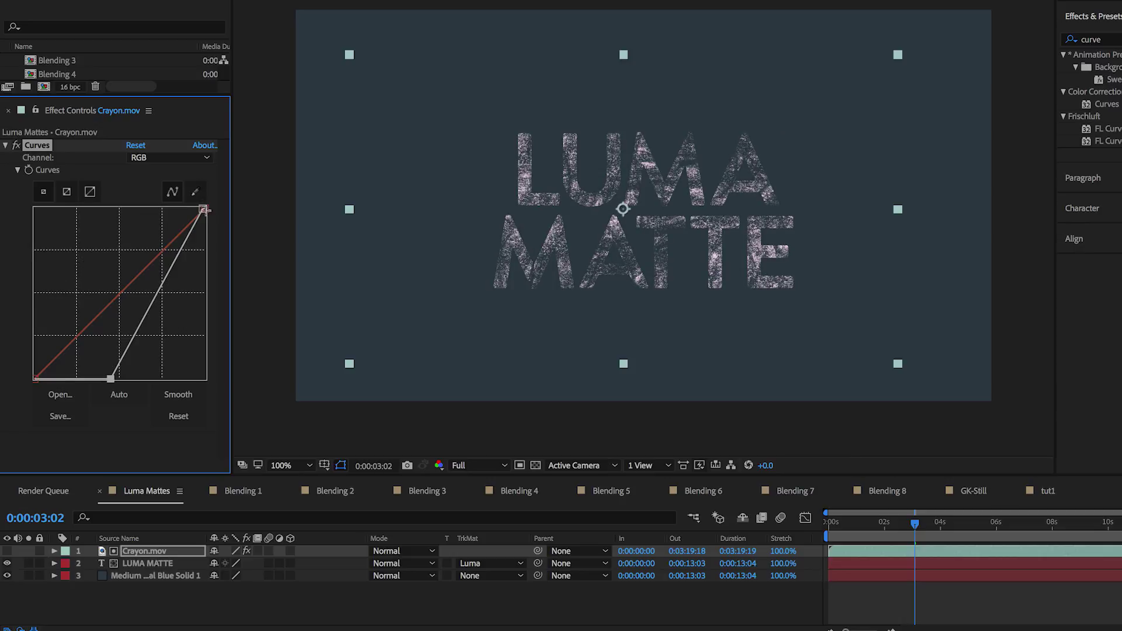